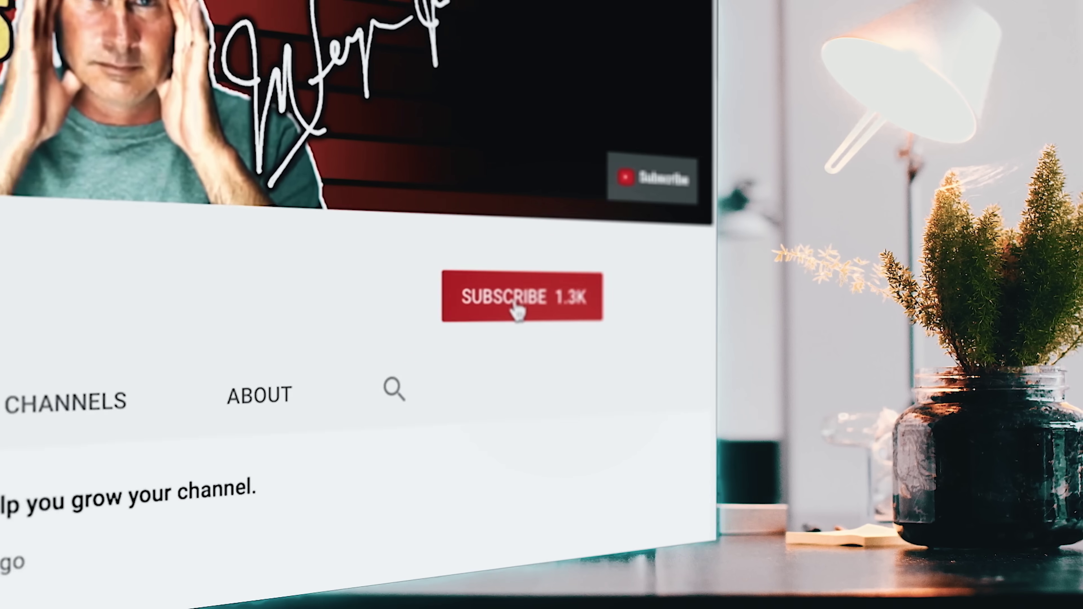
Step: Subscribe to the YouTube channel and enable the bell for all new-video notifications
left_click(515, 307)
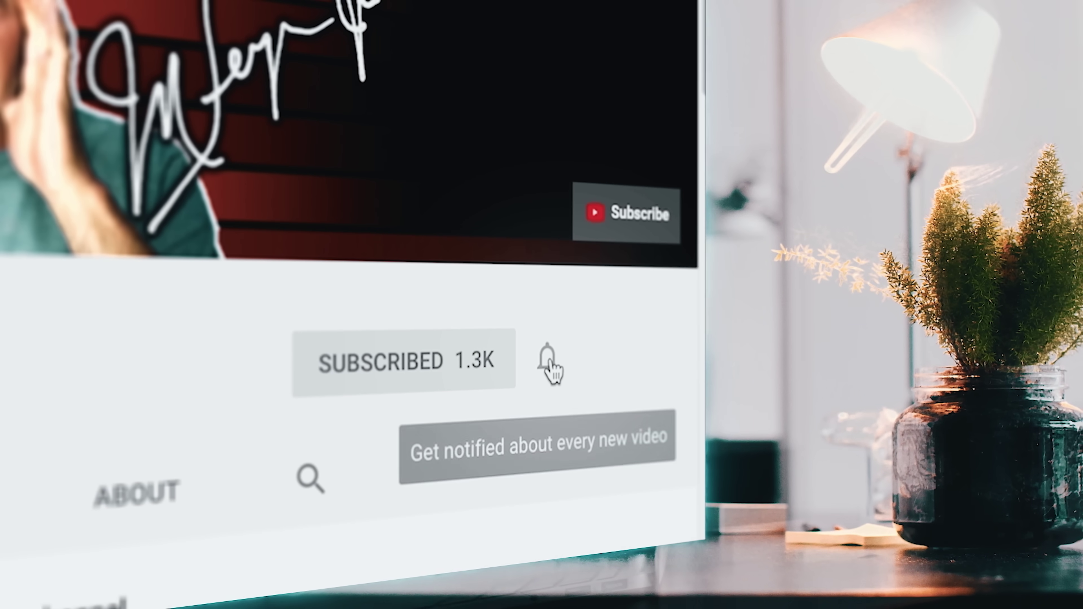
left_click(548, 358)
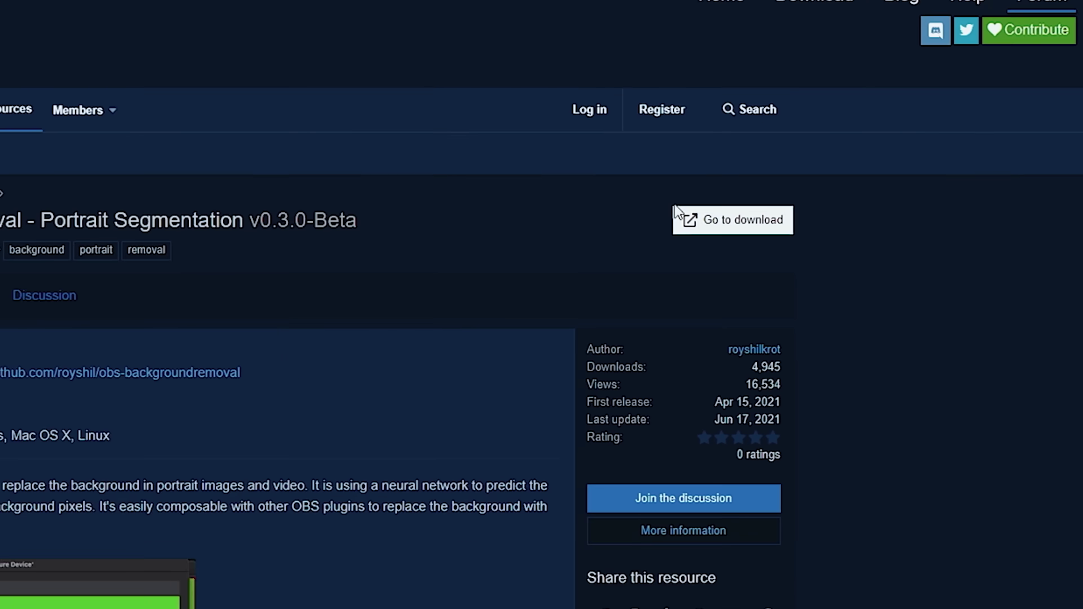
Step: Download obs-backgroundremoval-win64.zip from the GitHub v0.3.0 release assets and show the Downloads folder
left_click(708, 221)
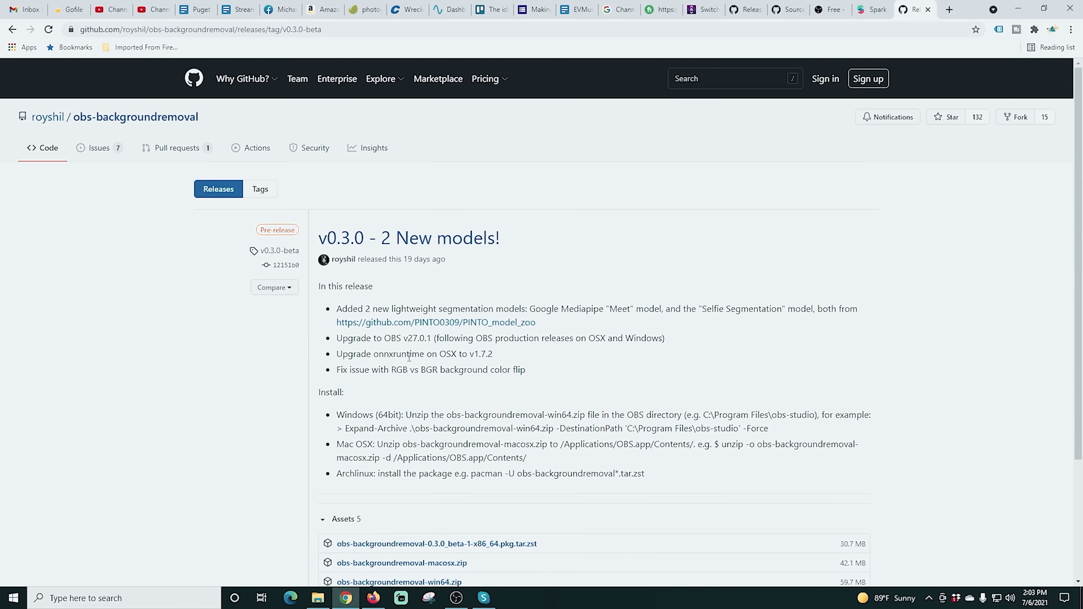
scroll(379, 344, "down", 4)
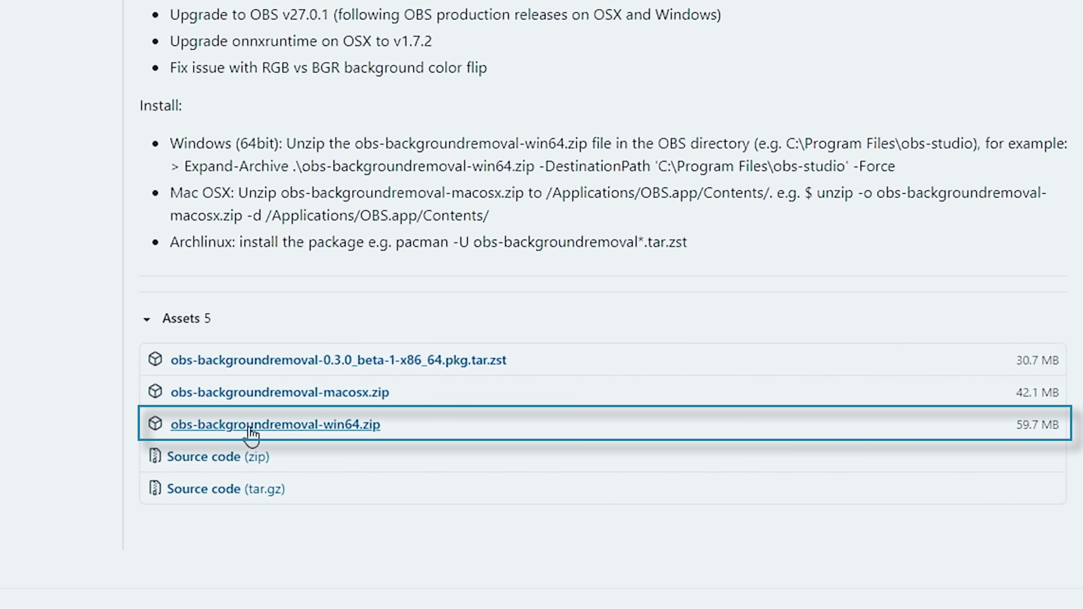
left_click(256, 425)
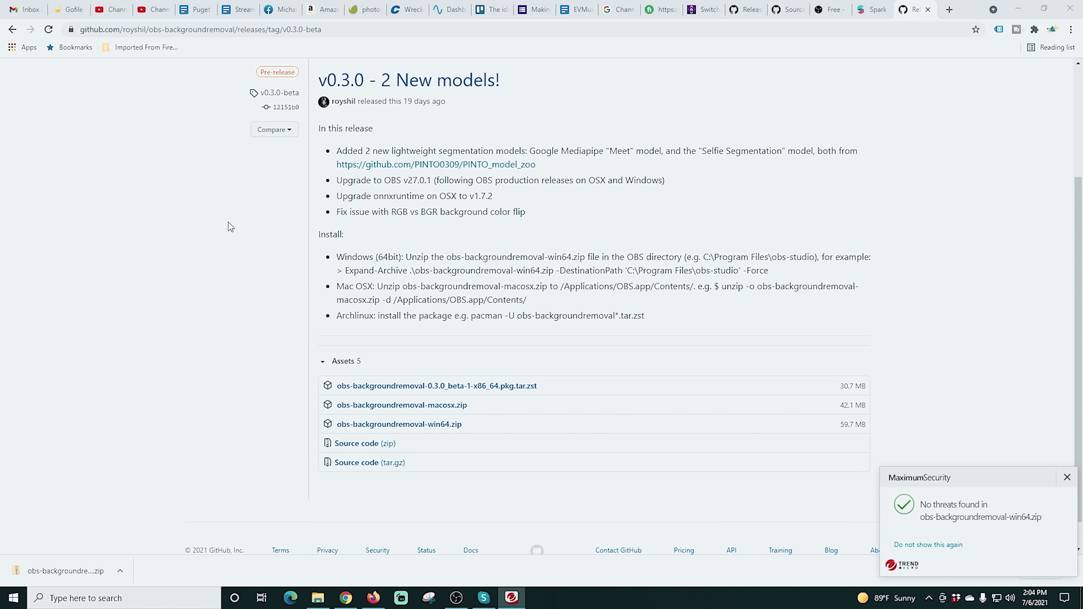
left_click(317, 601)
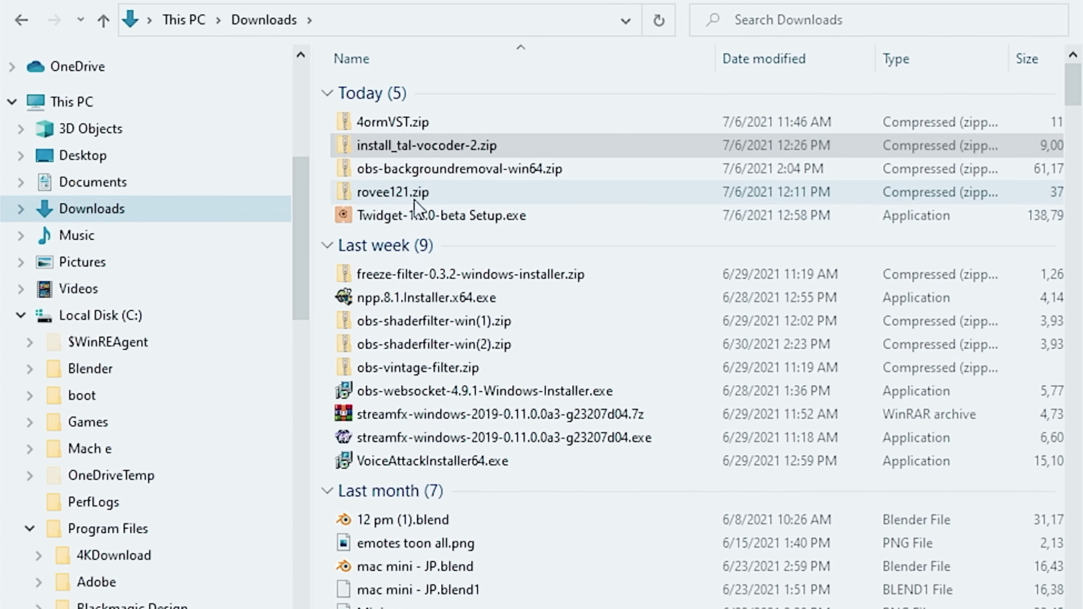
Step: Copy the data and obs-plugins folders from the obs-backgroundremoval-win64.zip archive
double_click(434, 169)
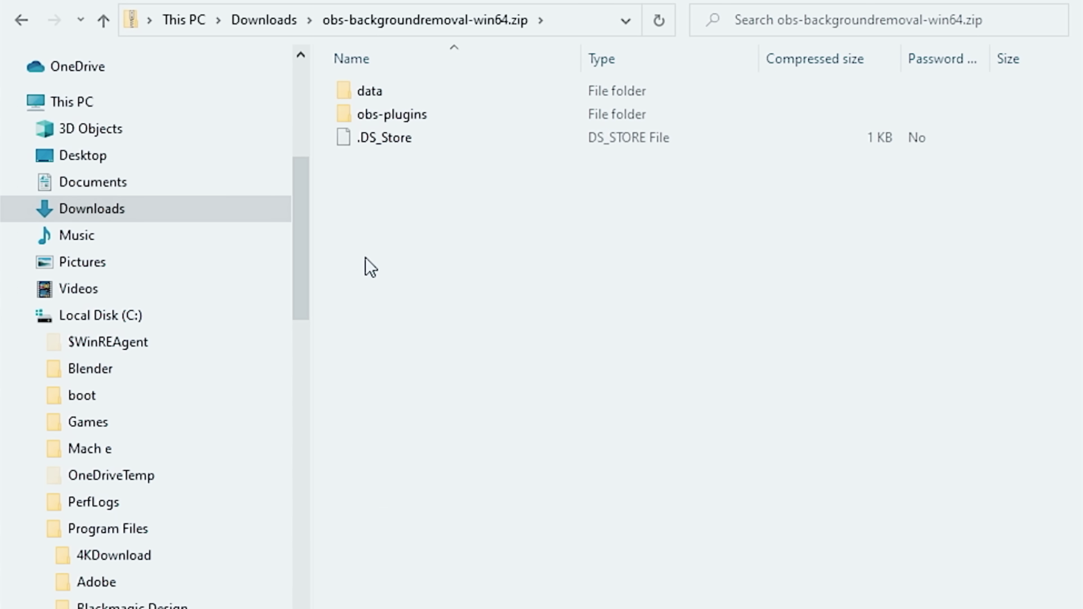
left_click_drag(473, 147, 413, 120)
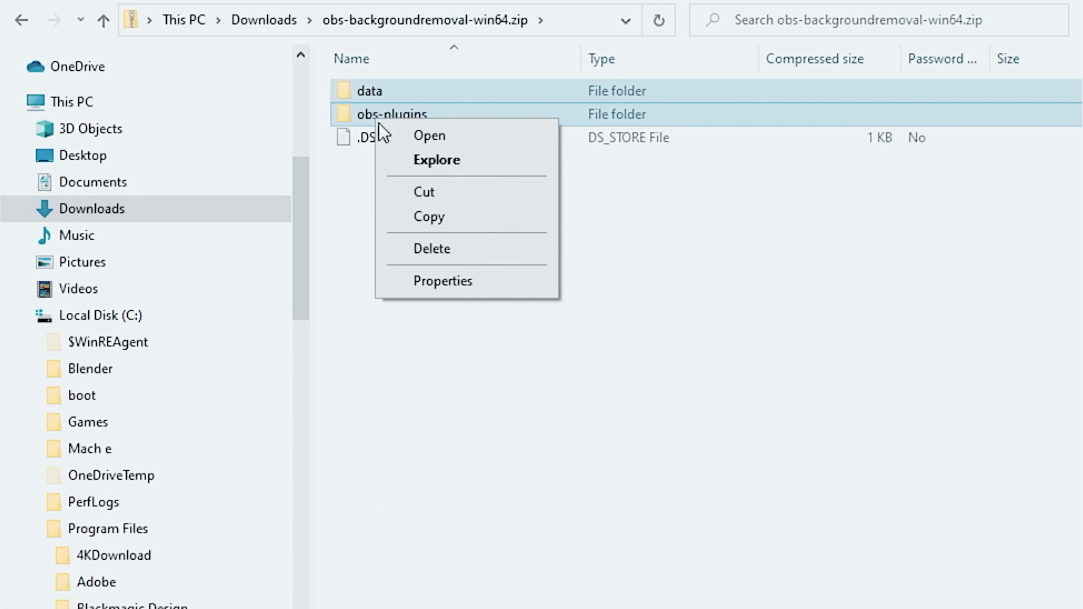
left_click(431, 218)
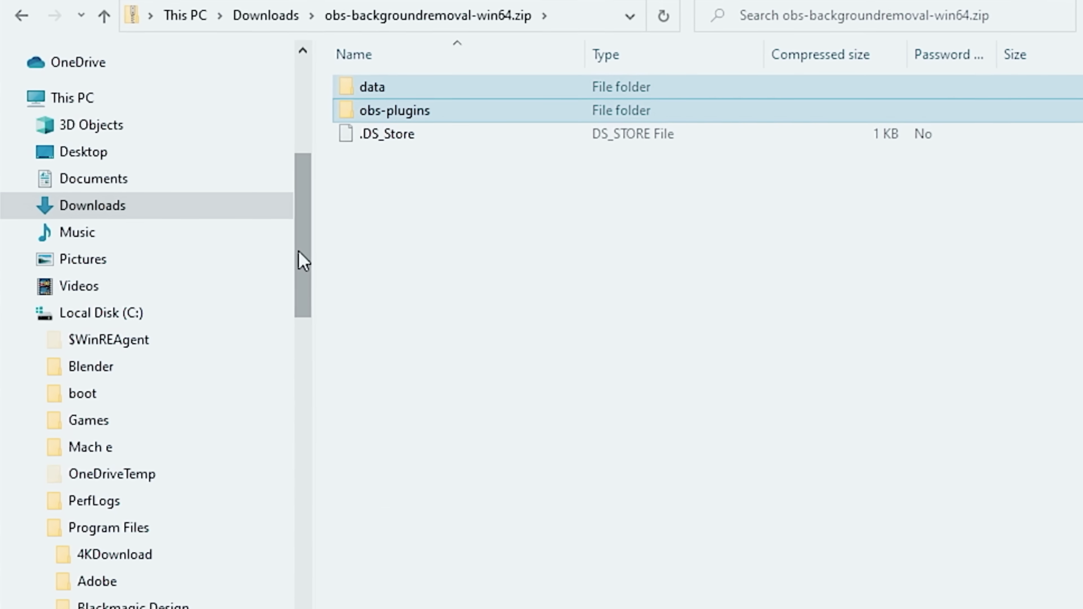
Step: Paste the two plugin folders into the obs-studio folder on SSD OBS (E:)
scroll(307, 273, "down", 3)
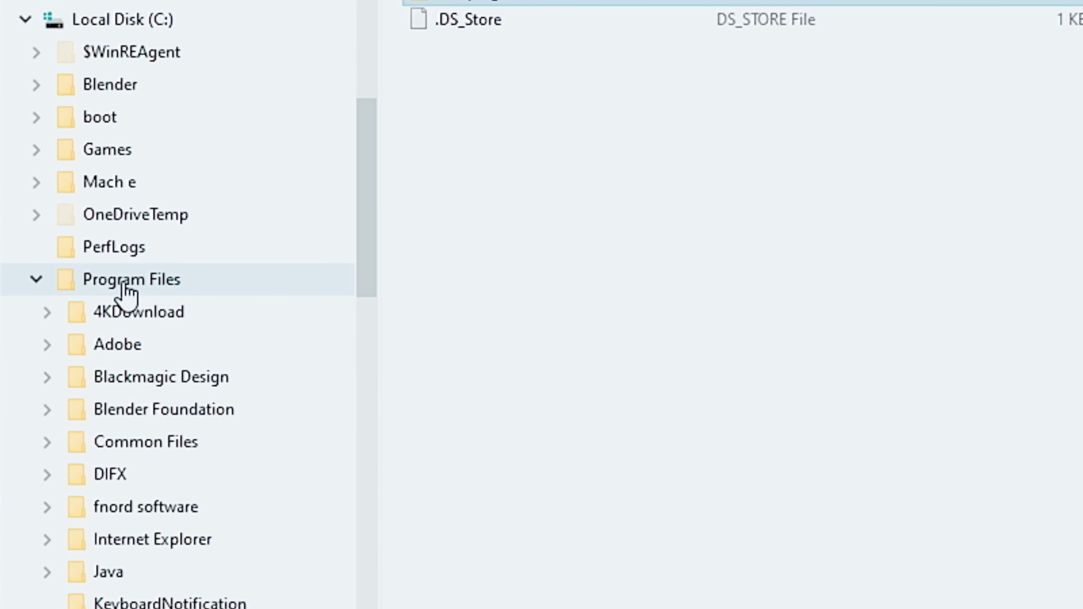
left_click(25, 23)
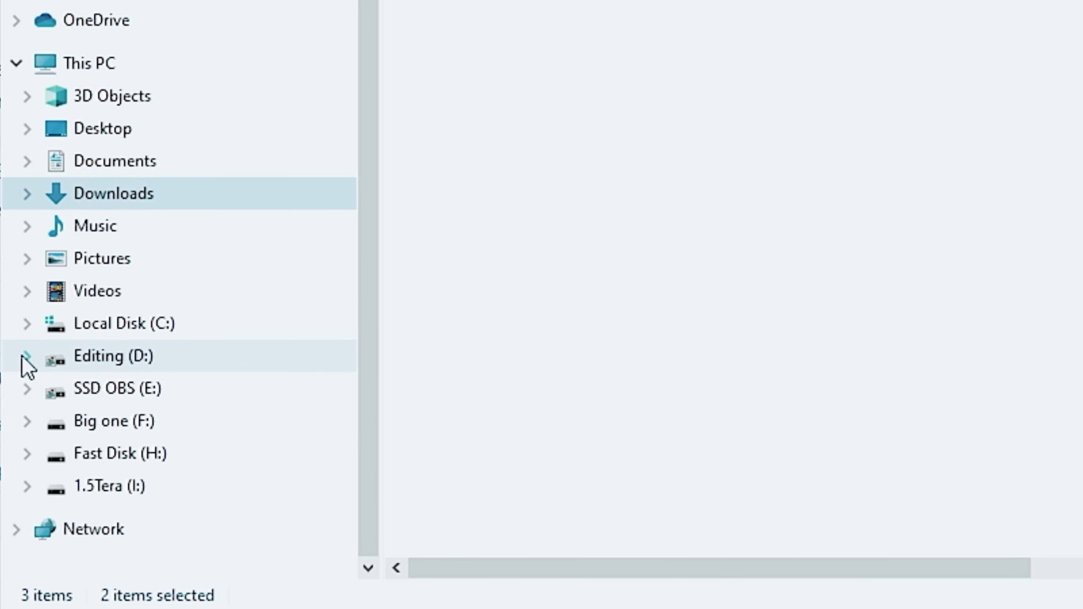
left_click(25, 389)
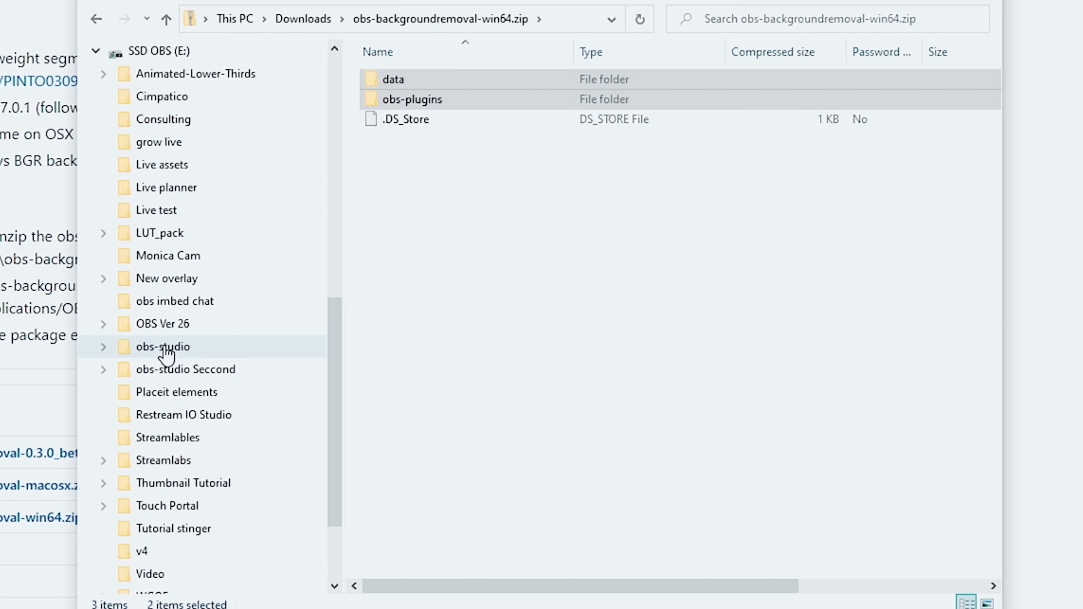
right_click(165, 353)
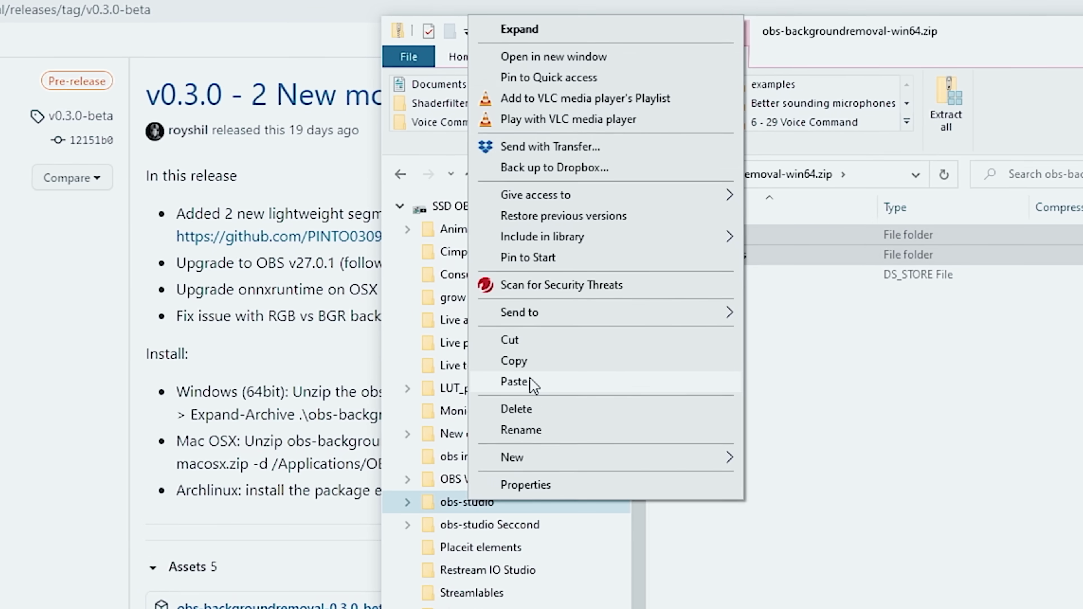
left_click(516, 381)
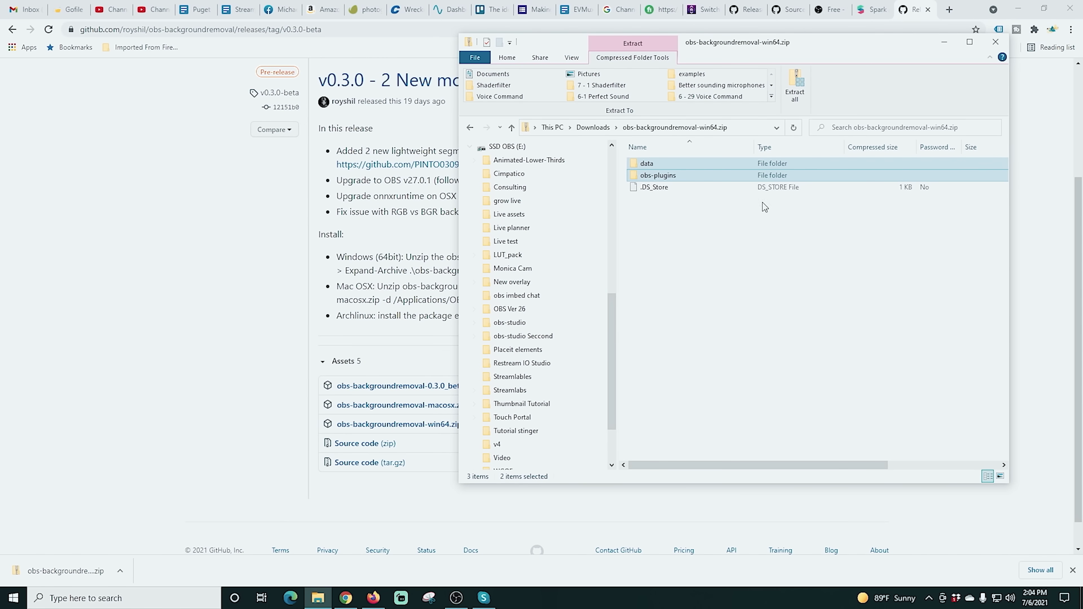
left_click_drag(844, 54, 754, 91)
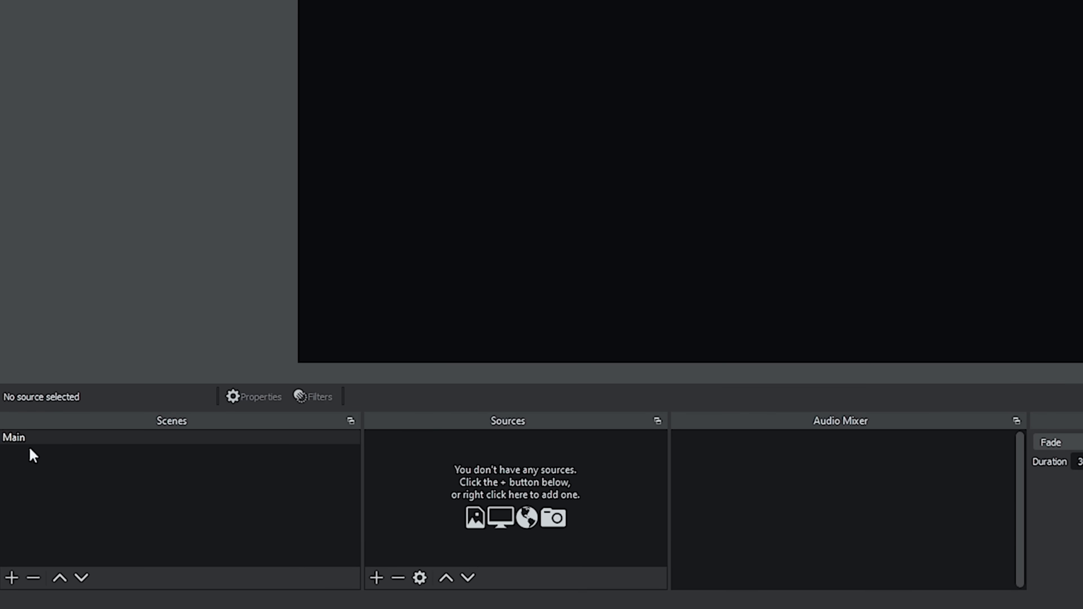
Step: Add a Camera video capture source using Cam Link at a custom 1920x1080 resolution
left_click(373, 577)
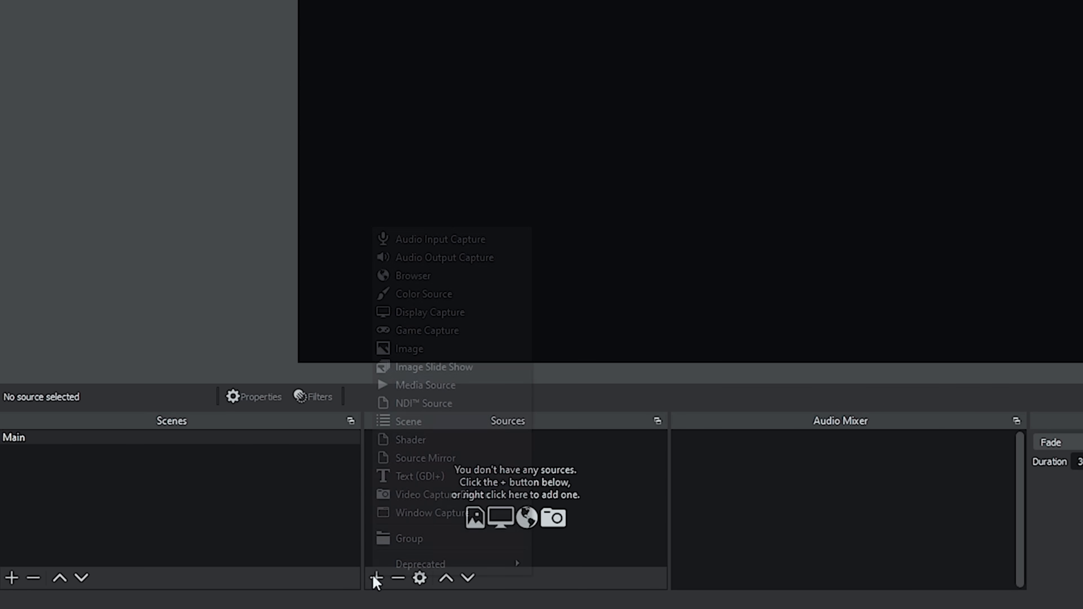
left_click(423, 494)
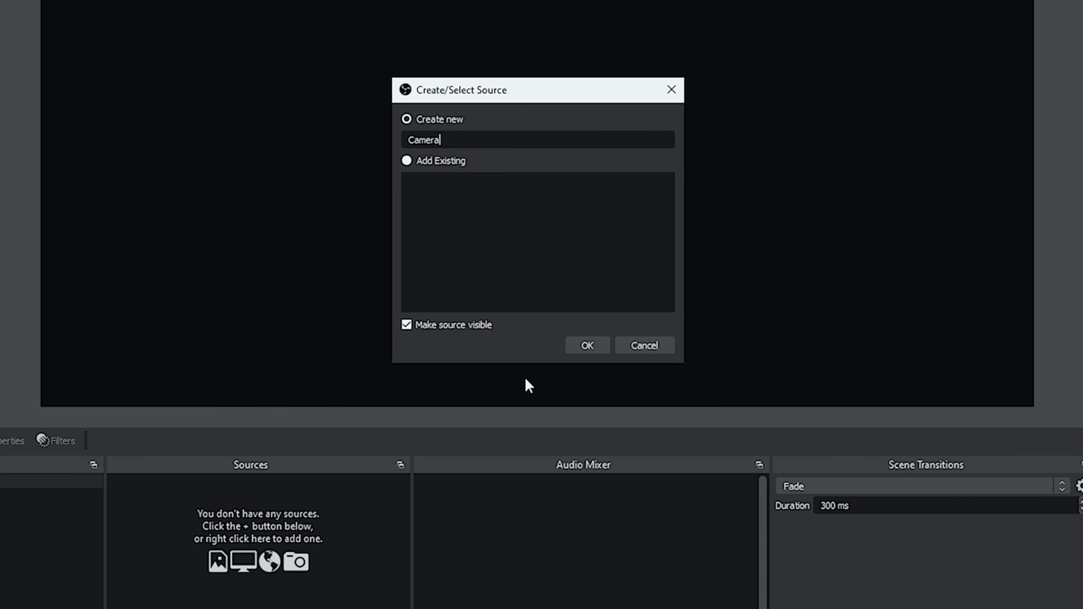
left_click(587, 348)
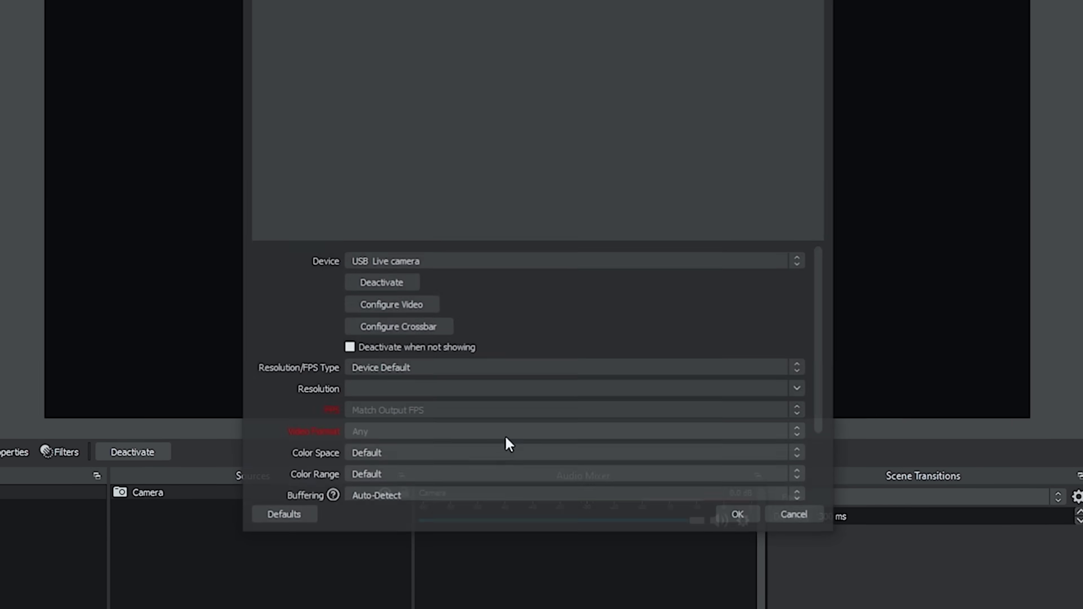
left_click(496, 320)
left_click(430, 351)
left_click(559, 422)
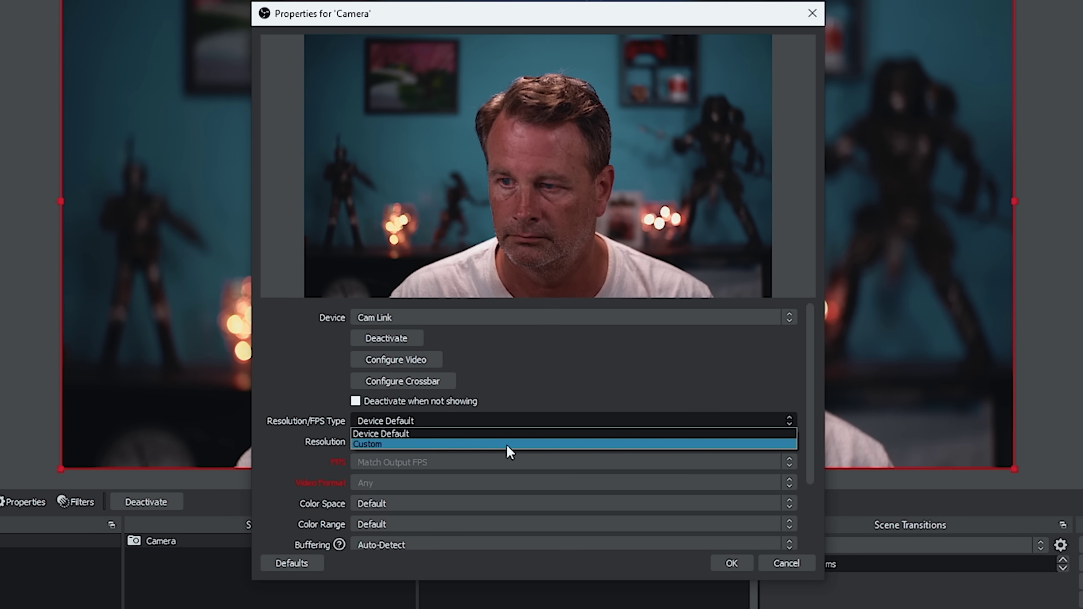
left_click(538, 444)
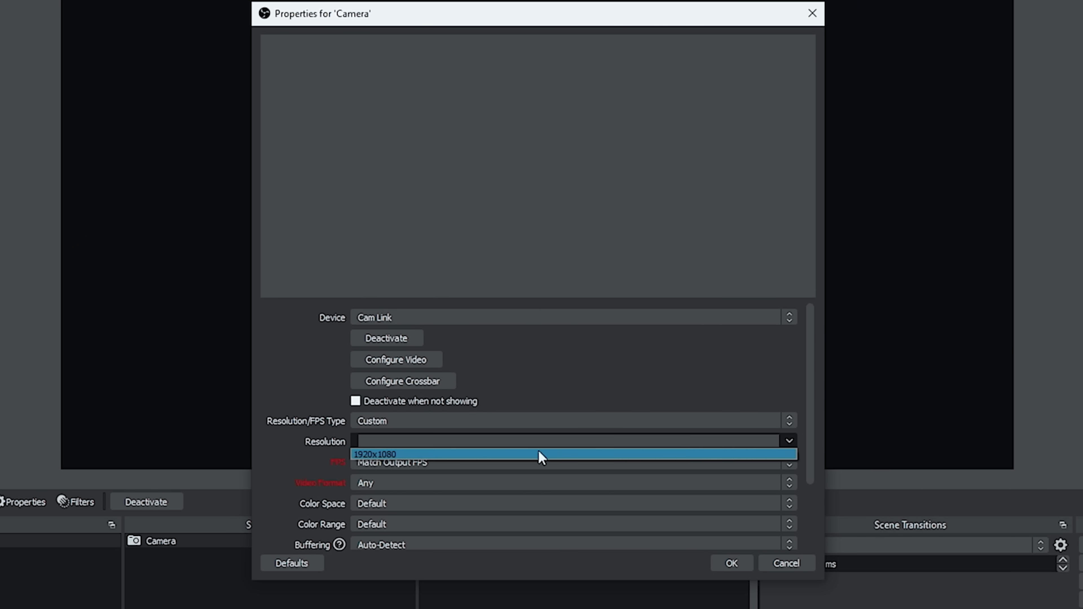
left_click(541, 455)
Step: Give the Camera the custom audio device Digital Audio Interface (Cam Link) and confirm
scroll(809, 433, "down", 3)
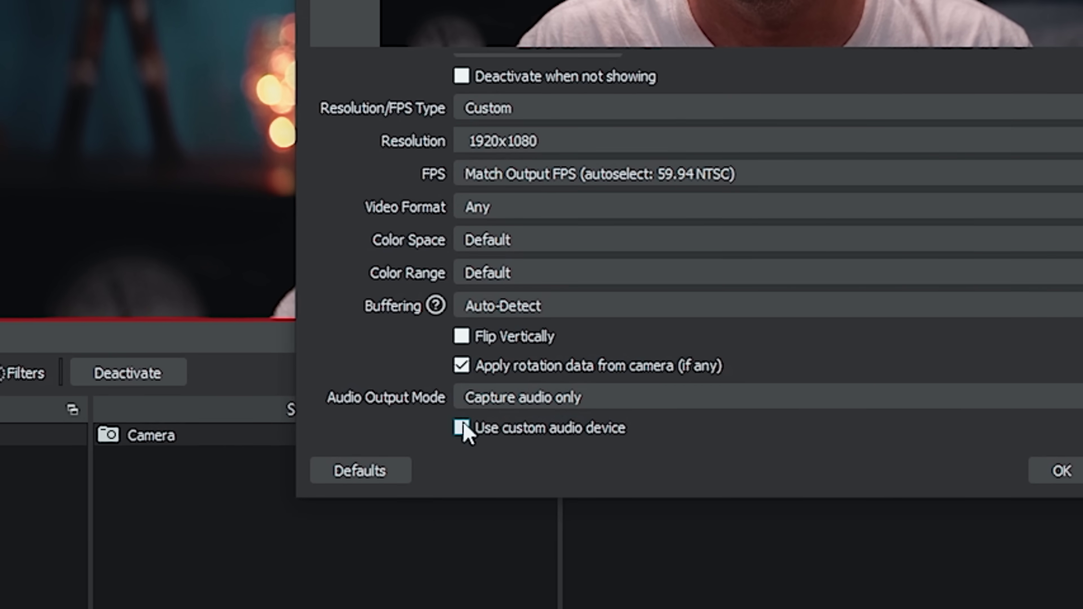
left_click(461, 427)
scroll(1074, 412, "down", 1)
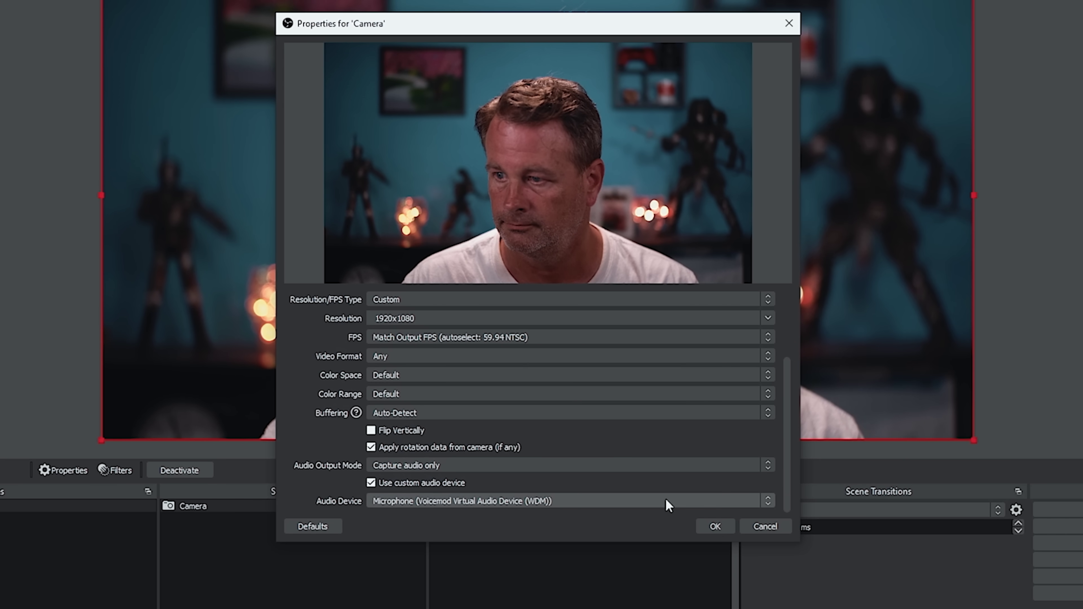
left_click(572, 503)
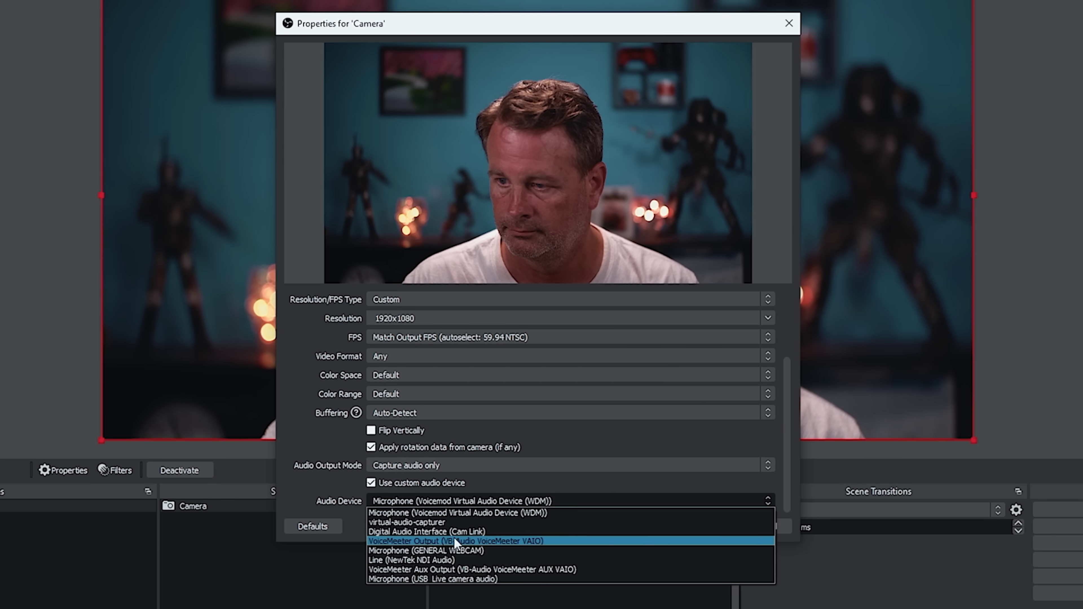
left_click(448, 531)
left_click(714, 527)
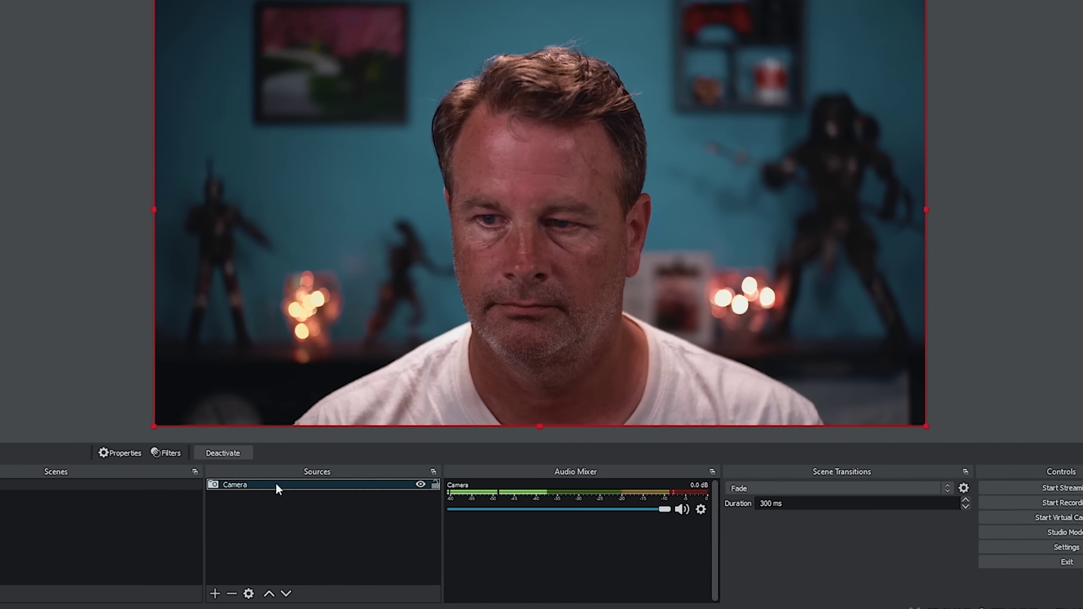
Step: Add a Background Removal filter to the Camera source
right_click(309, 470)
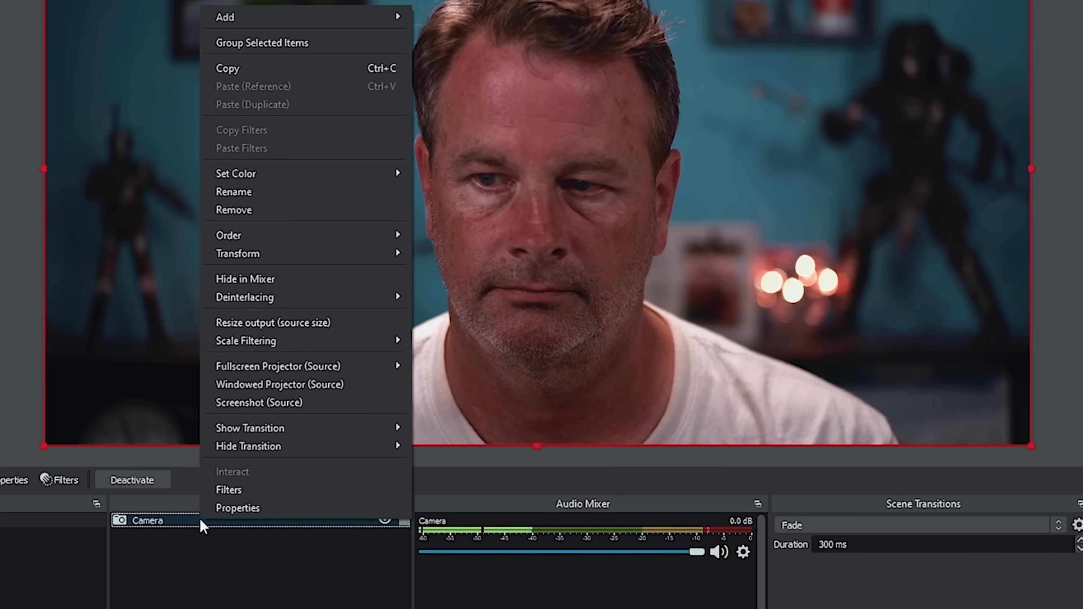
left_click(239, 497)
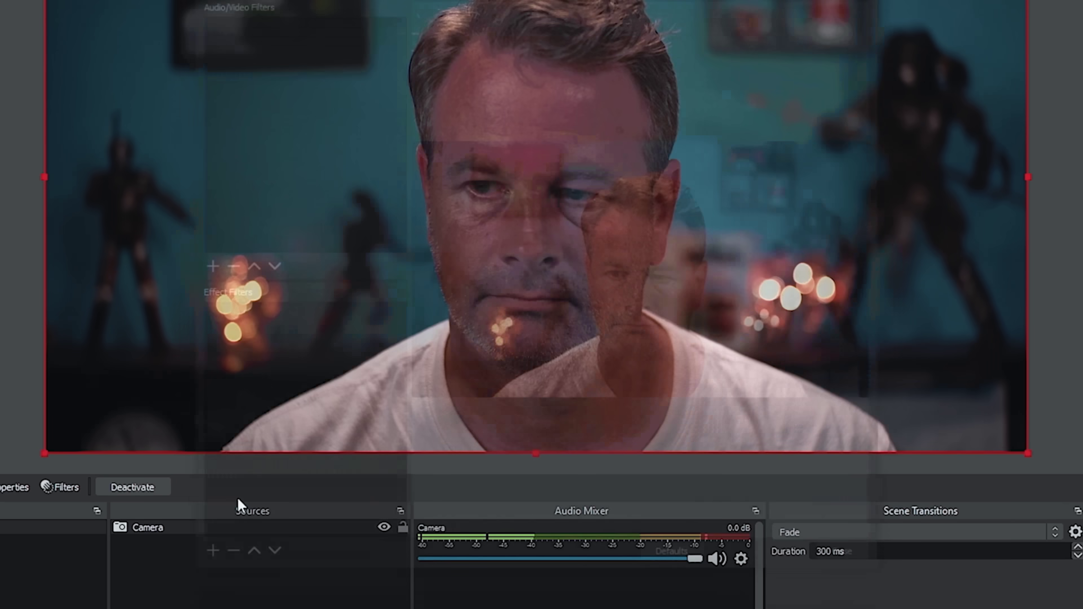
left_click(202, 259)
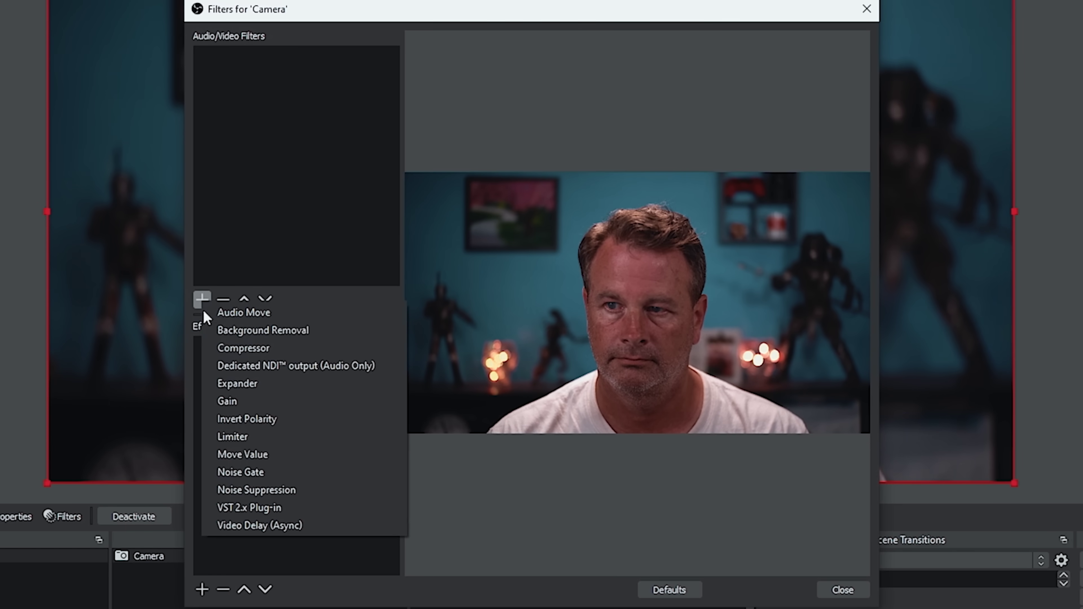
left_click(225, 335)
left_click(487, 335)
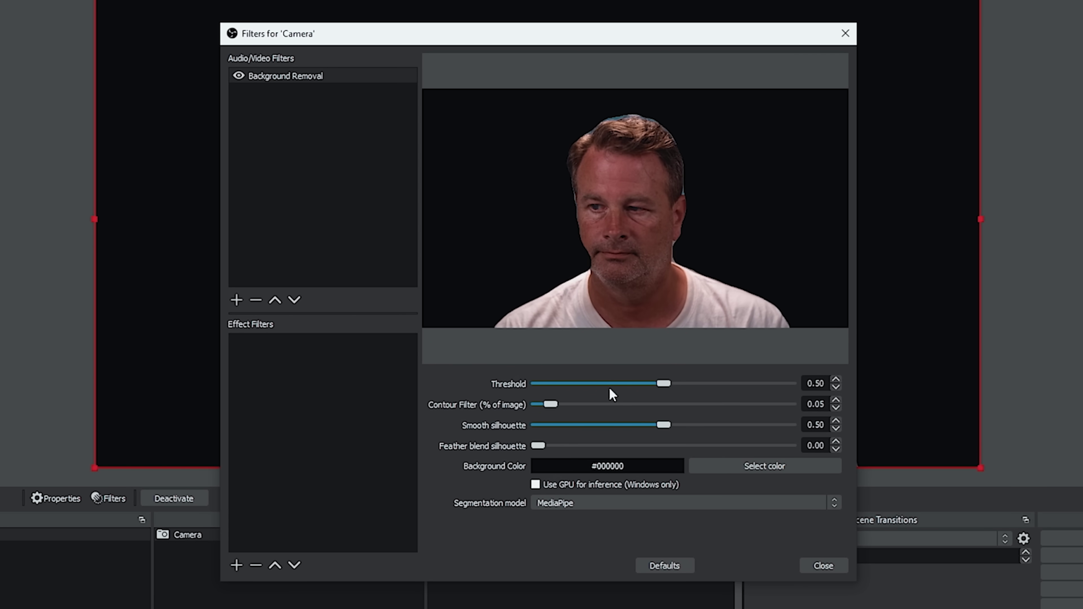
Step: Tune Background Removal to threshold 0.70, contour filter 0.10 and smooth silhouette 0.60
left_click_drag(663, 383, 777, 393)
mouse_move(570, 378)
left_mouse_down()
mouse_move(508, 375)
mouse_move(567, 378)
left_mouse_up()
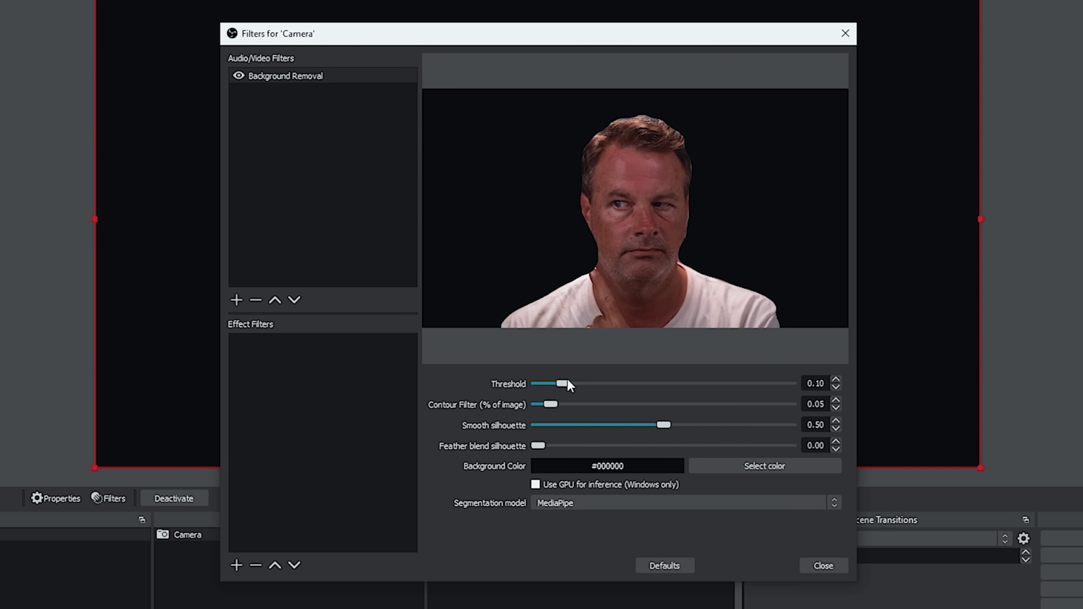
left_click_drag(568, 379, 683, 396)
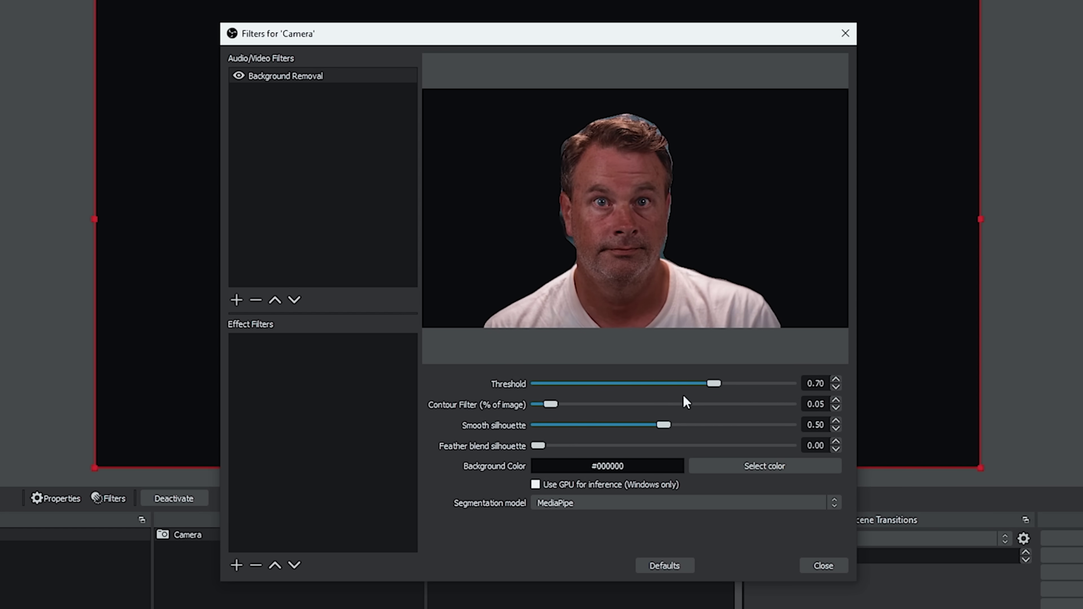
left_click_drag(553, 406, 594, 405)
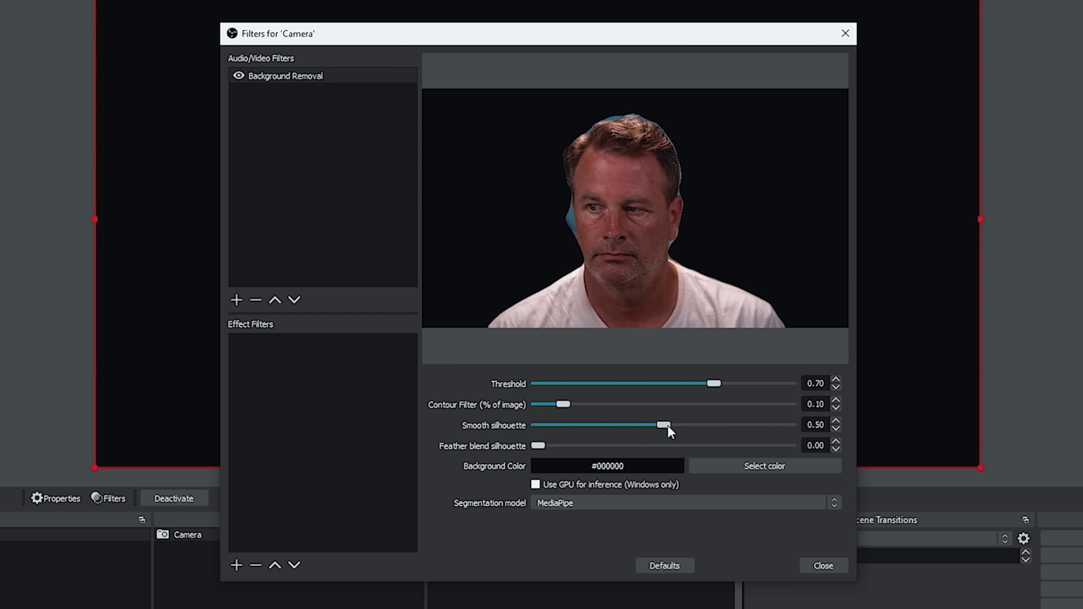
left_click_drag(667, 426, 524, 426)
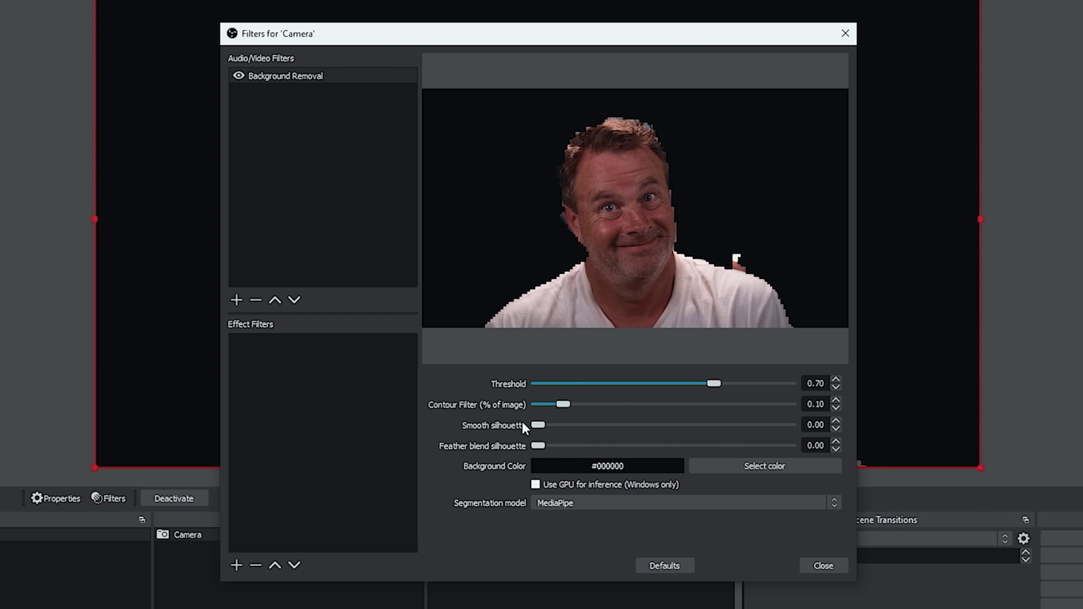
left_click_drag(544, 424, 682, 426)
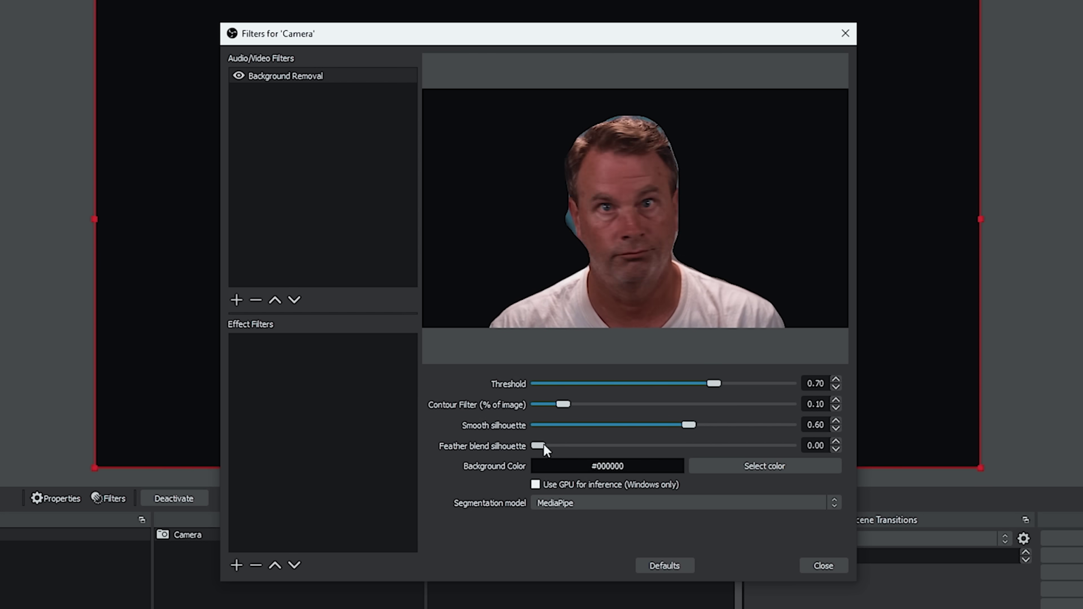
left_click(752, 468)
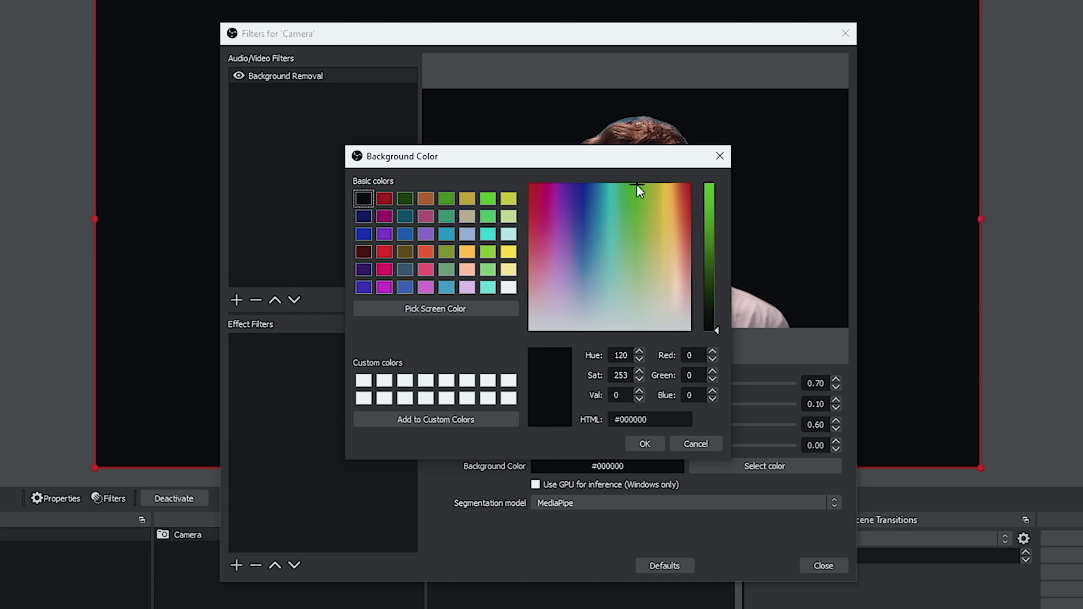
Step: Set the Background Removal fill colour to full-brightness green #00ff40
left_click(629, 186)
left_click(711, 185)
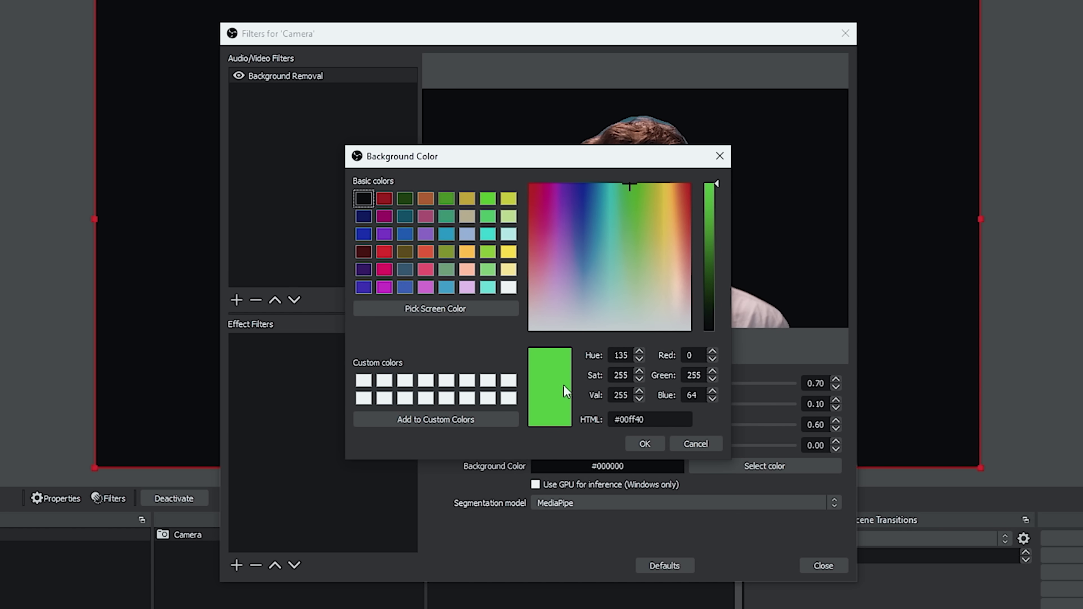
left_click(648, 444)
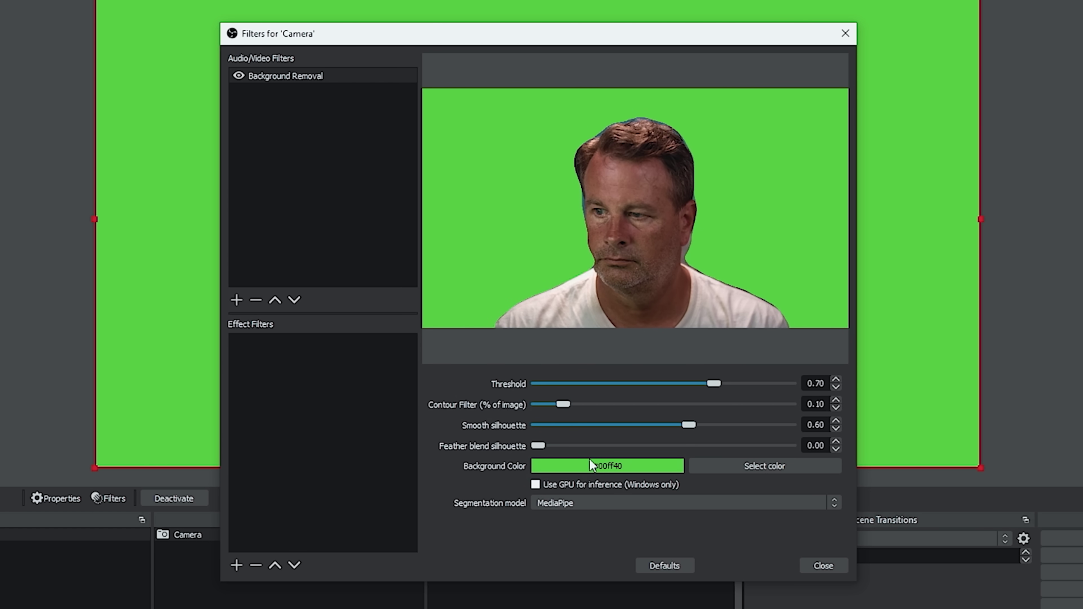
left_click(569, 503)
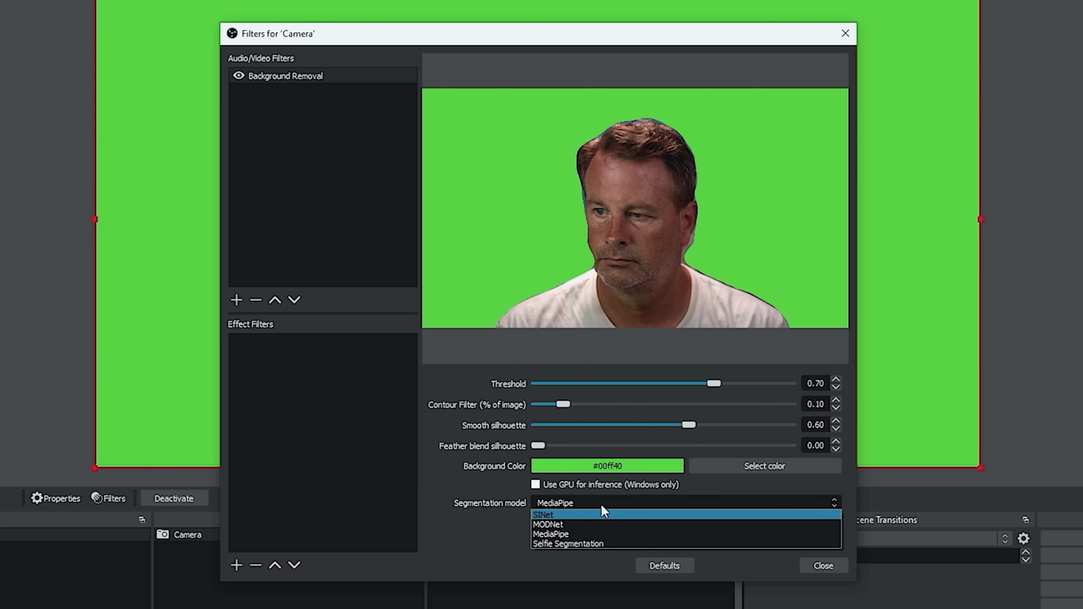
Step: Compare the SINet, MODNet, MediaPipe and Selfie Segmentation models, returning to SINet
left_click(587, 517)
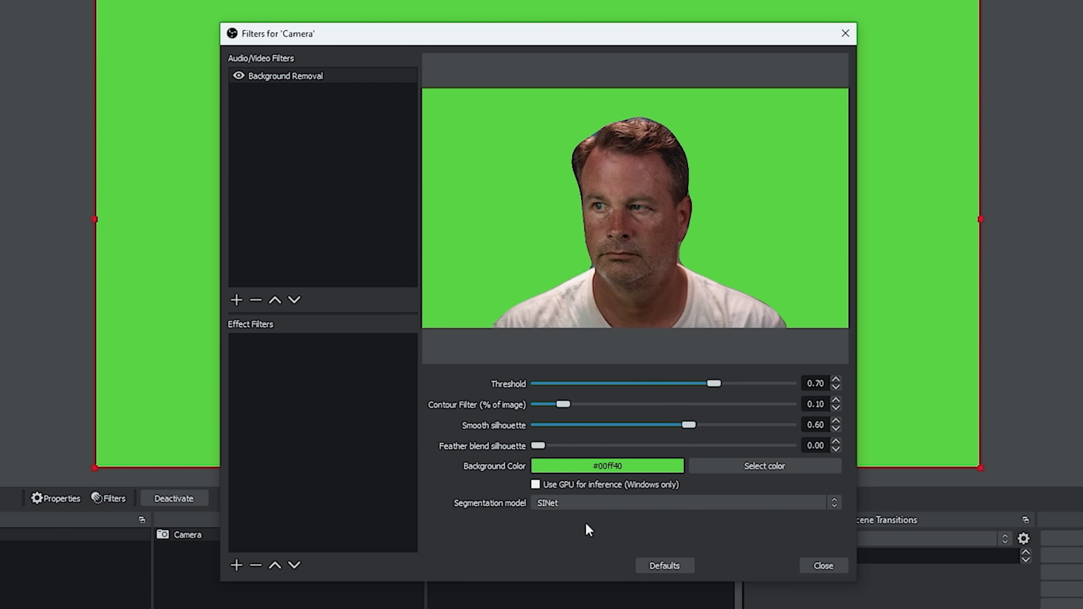
left_click(582, 504)
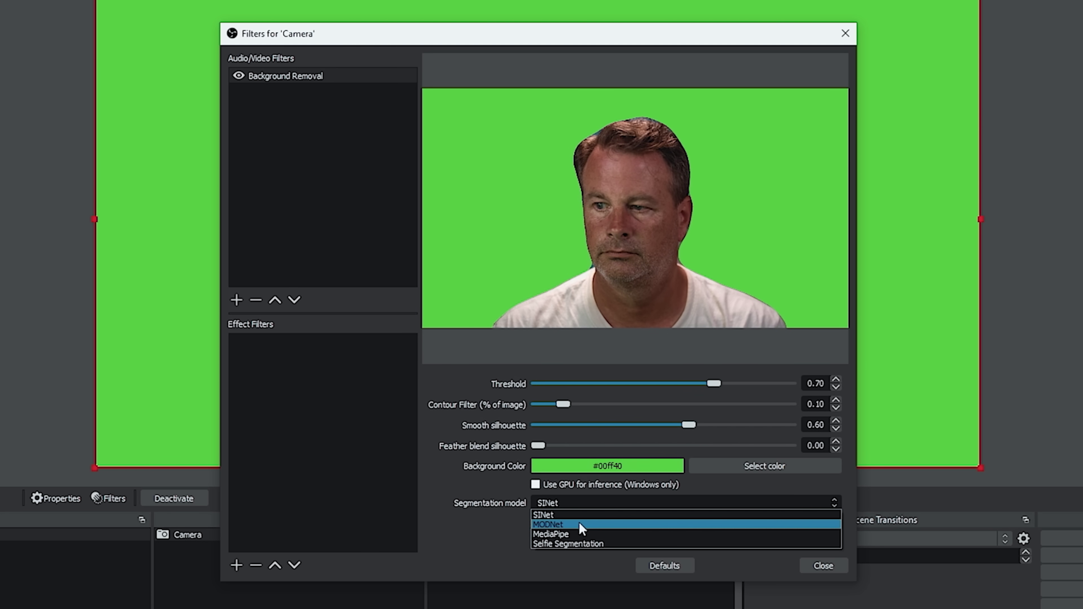
left_click(581, 526)
left_click(623, 503)
left_click(591, 534)
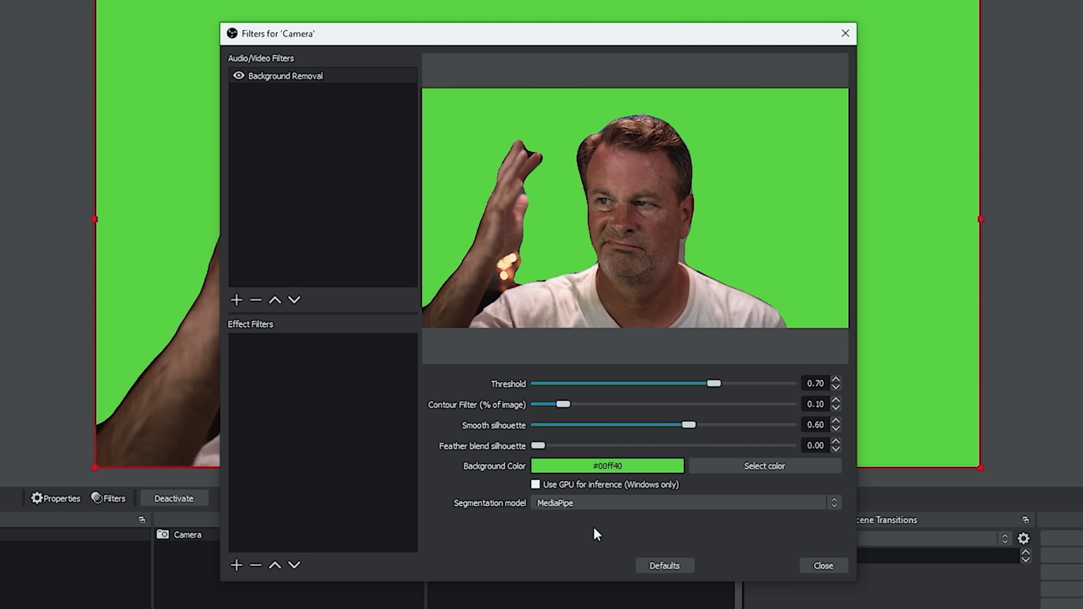
left_click(584, 500)
left_click(583, 511)
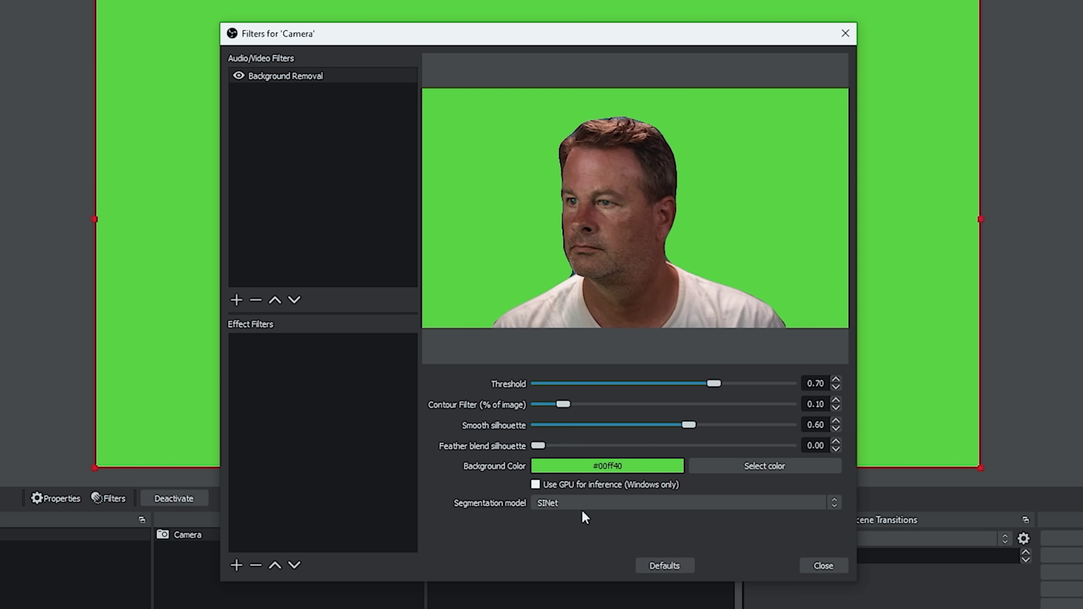
left_click(574, 503)
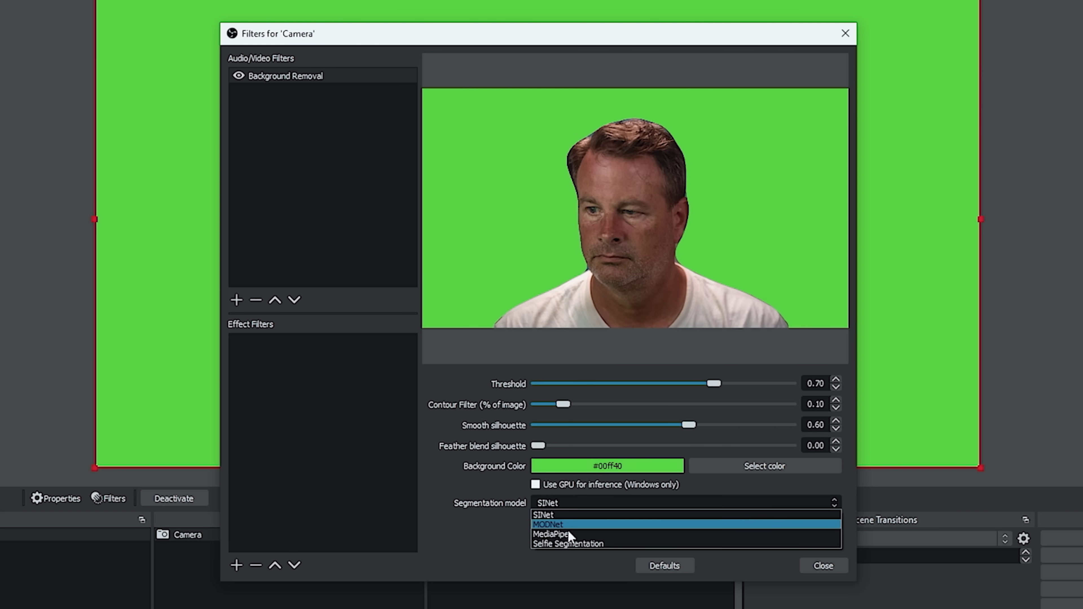
left_click(568, 544)
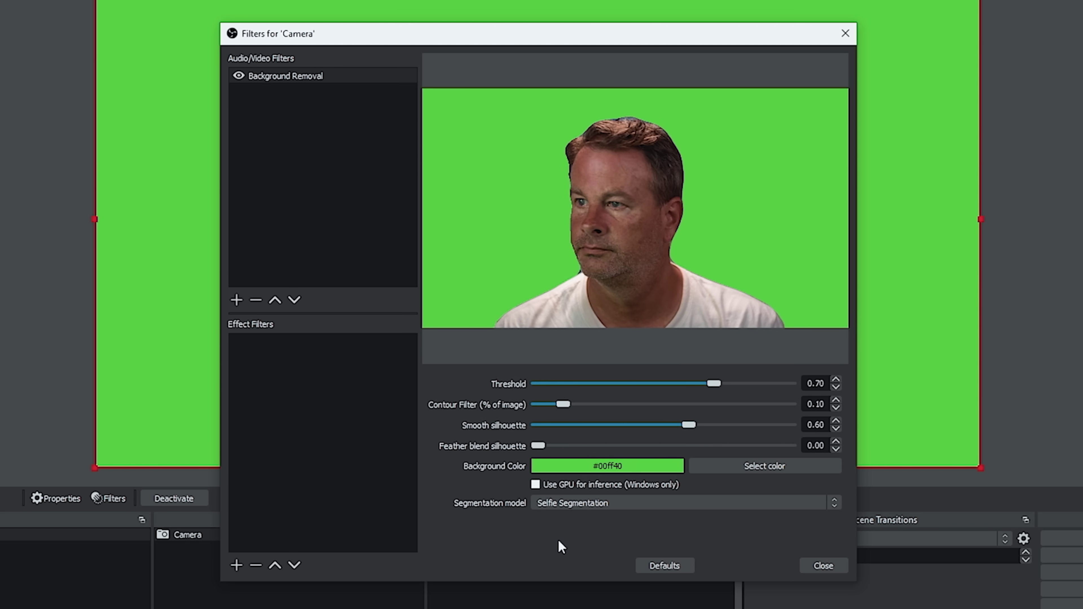
left_click(583, 504)
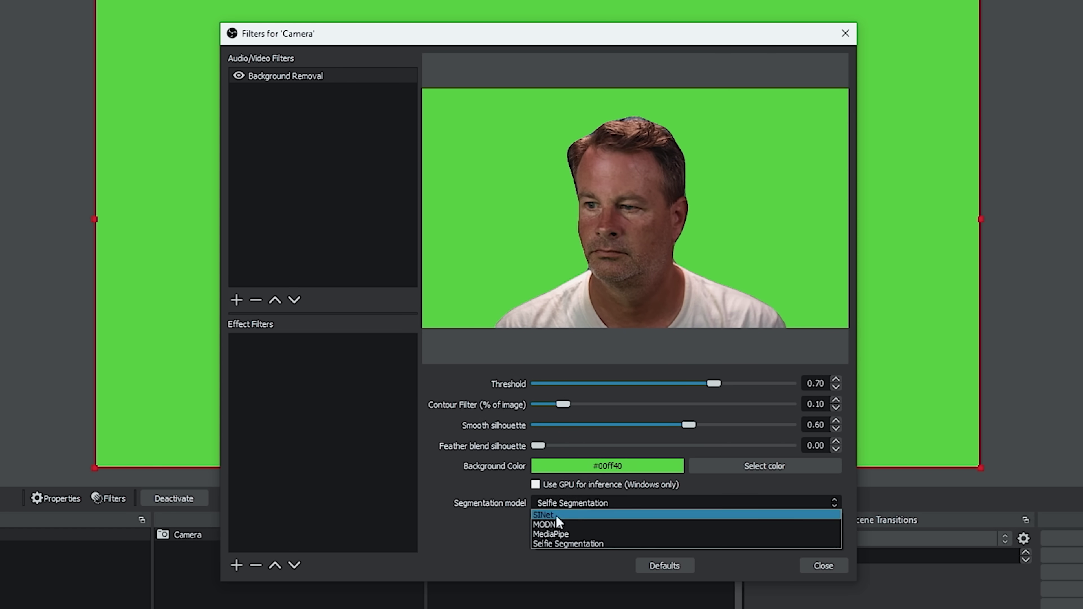
left_click(567, 516)
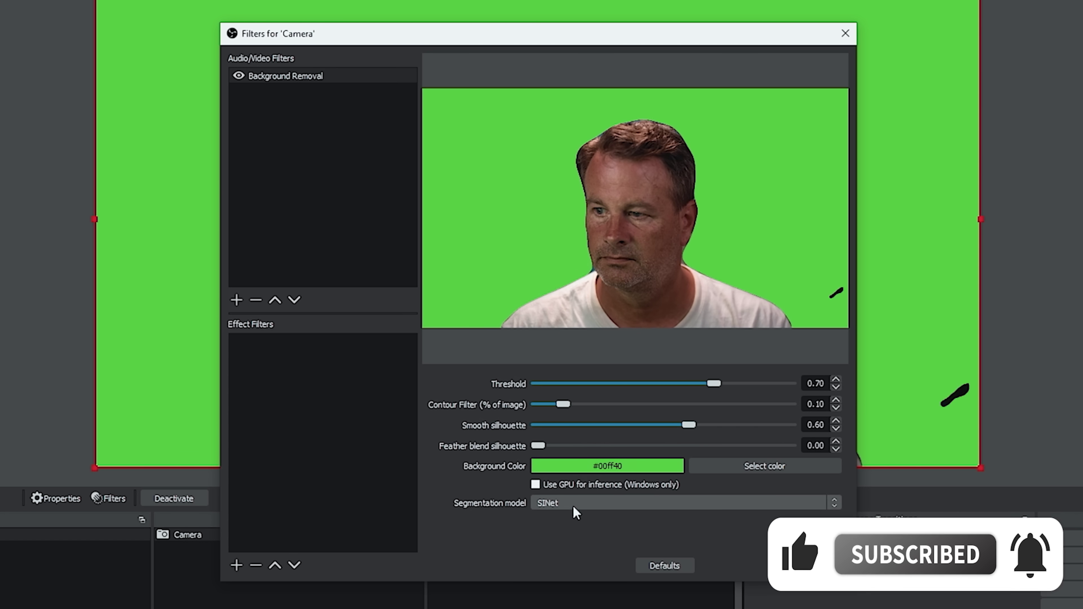
Step: Retry MODNet, MediaPipe and Selfie Segmentation, settle on SINet and close the filters
left_click(569, 507)
left_click(570, 524)
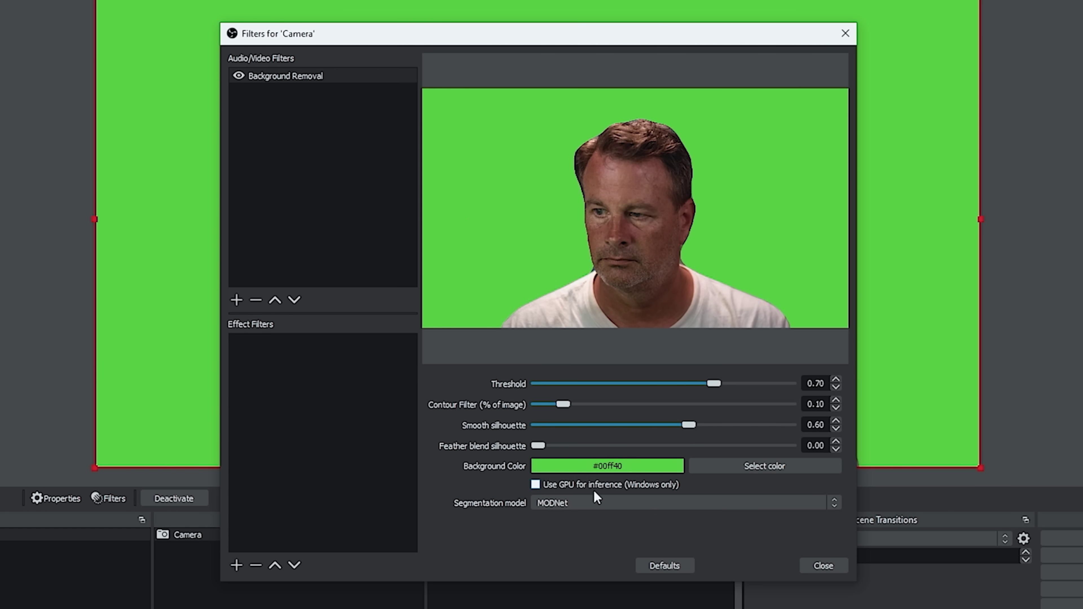
left_click(596, 501)
left_click(575, 531)
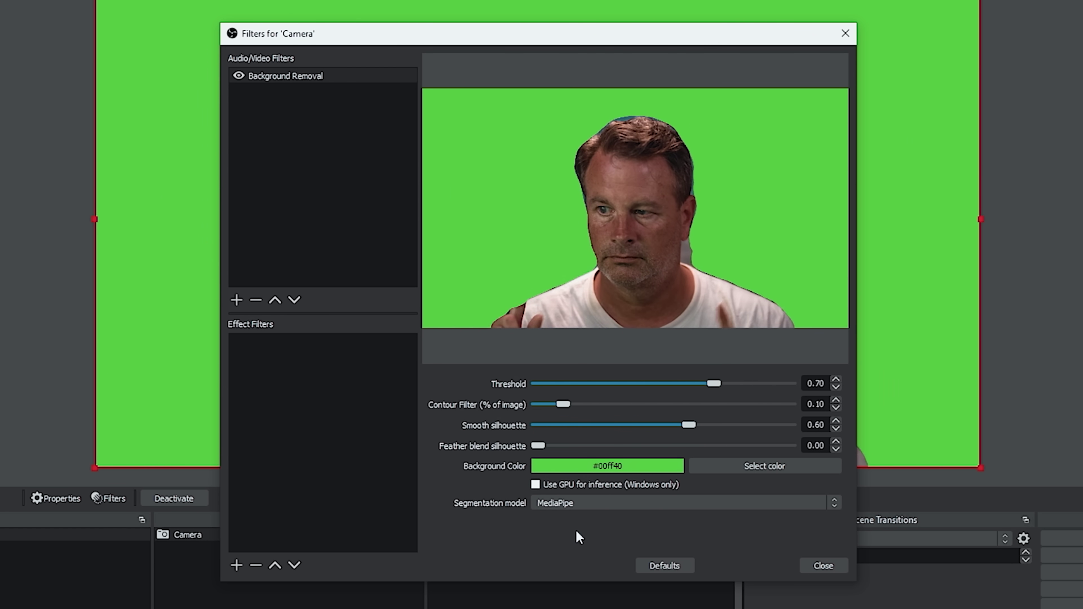
left_click(620, 504)
left_click(596, 546)
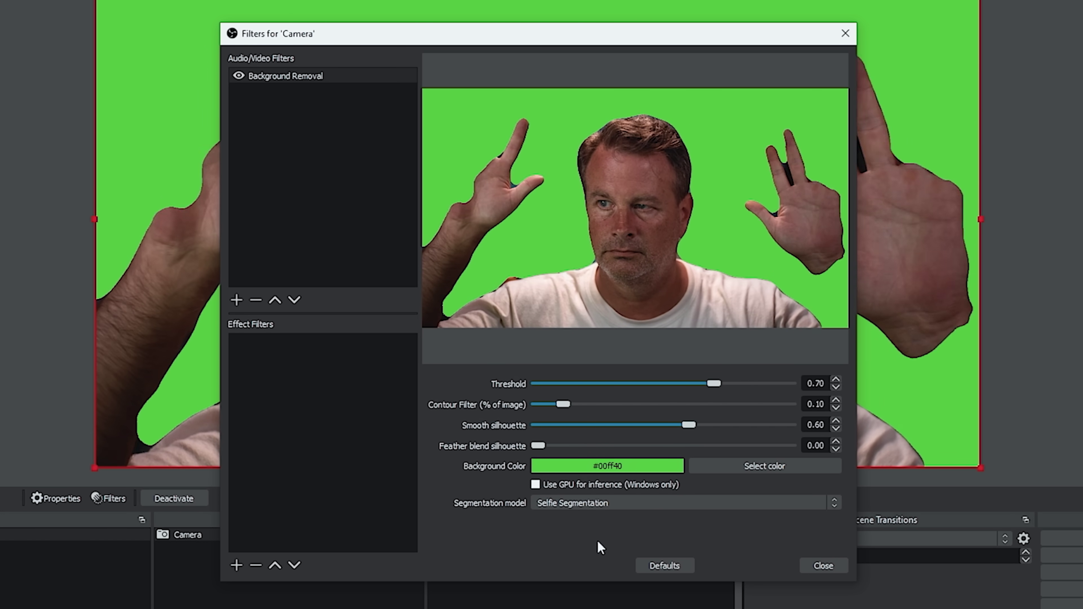
left_click(611, 504)
scroll(602, 512, "up", 1)
left_click(598, 512)
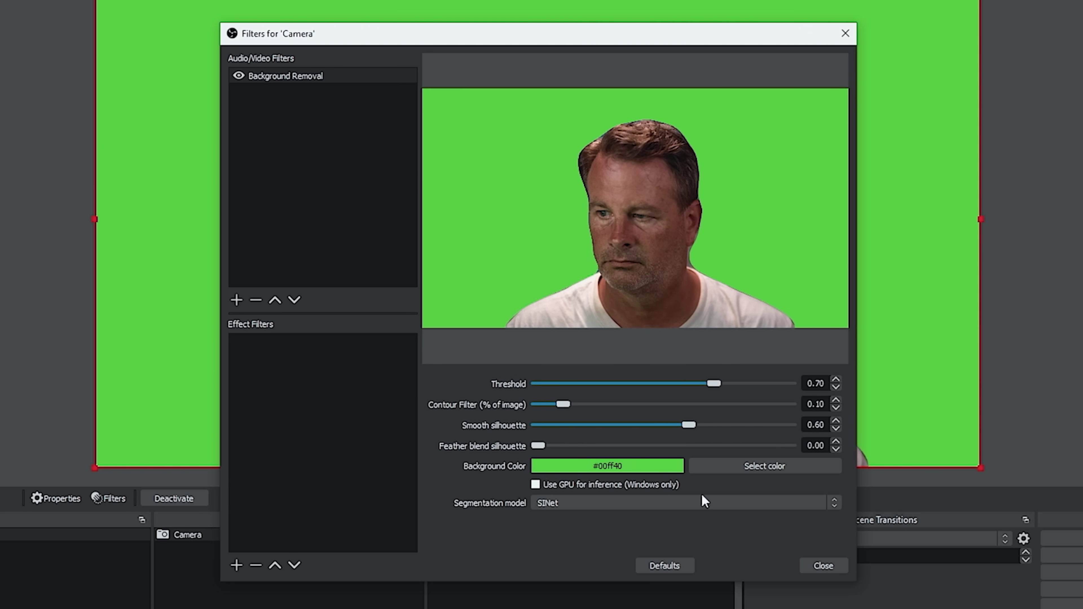
left_click(823, 566)
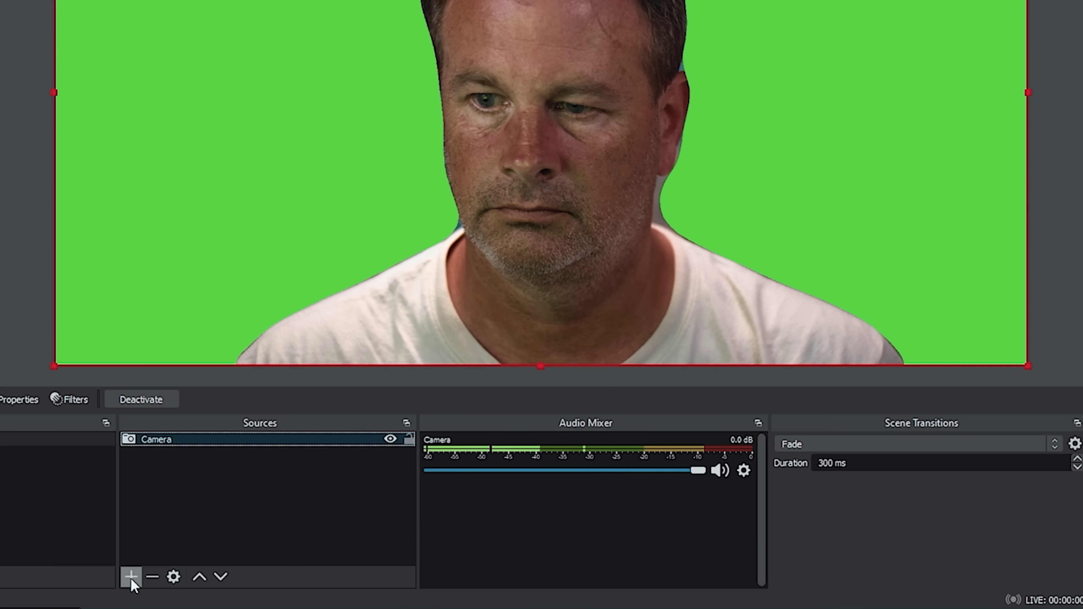
Step: Add a looping Media Source playing Octagon - 5192.mp4 and move it below the Camera
left_click(140, 602)
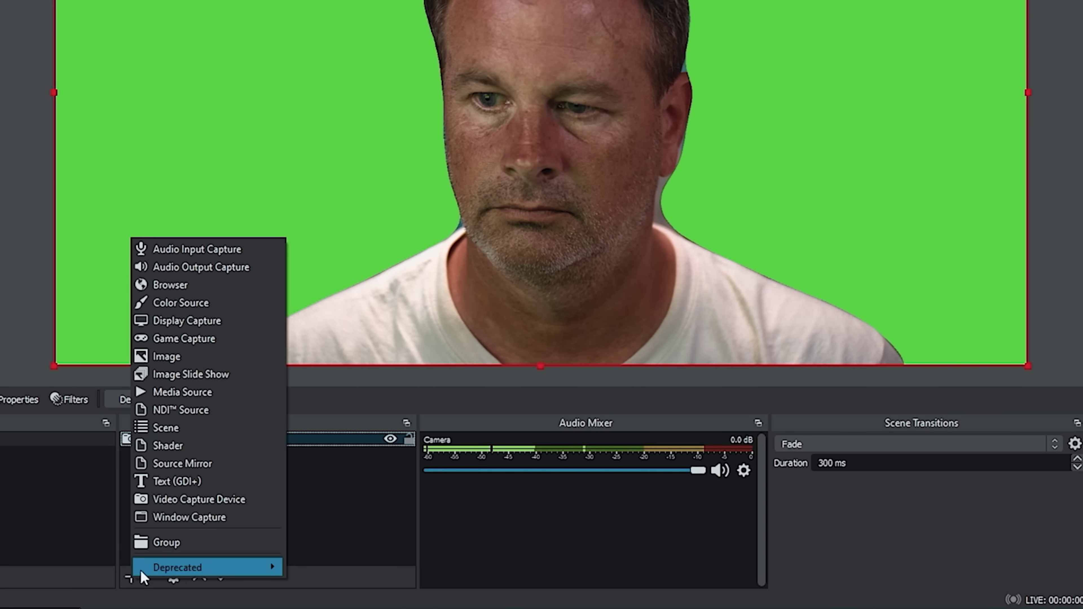
left_click(195, 392)
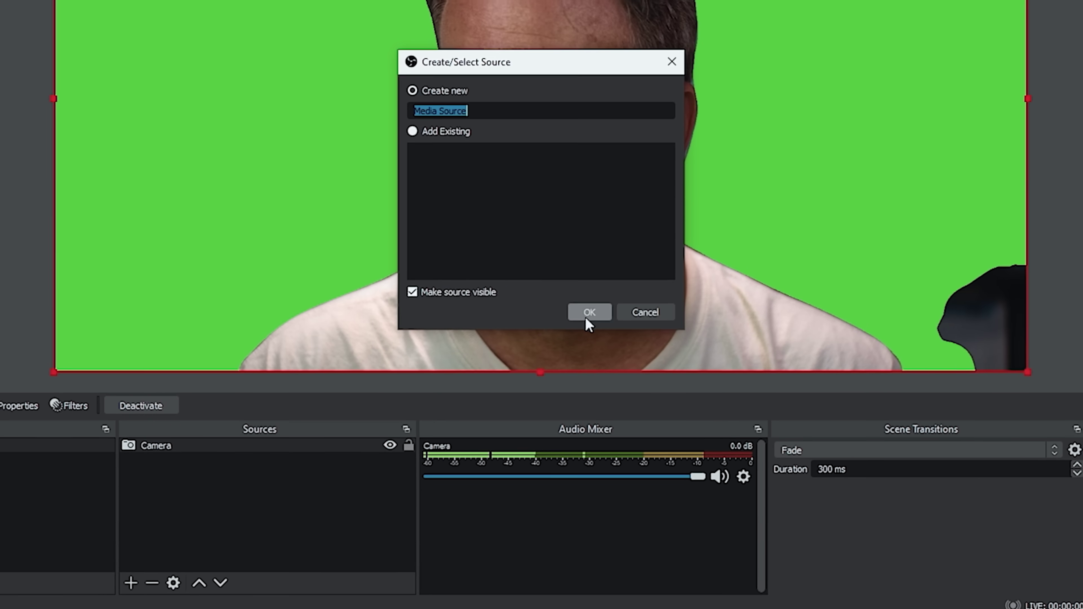
left_click(587, 311)
left_click(776, 295)
scroll(505, 184, "down", 5)
left_click(512, 206)
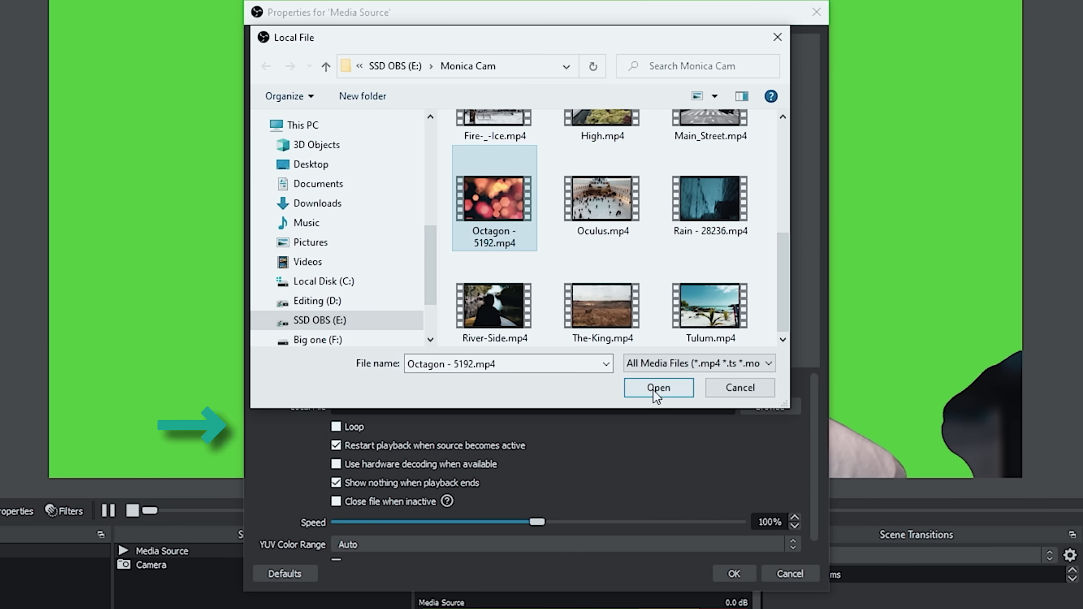
left_click(656, 387)
left_click(336, 426)
left_click(732, 571)
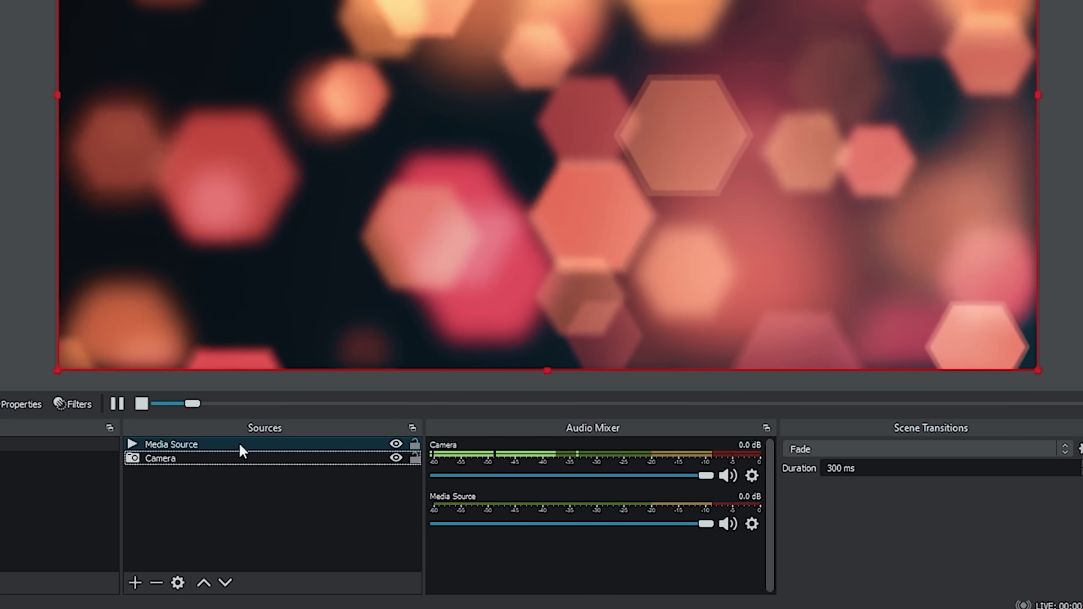
left_click_drag(241, 450, 241, 499)
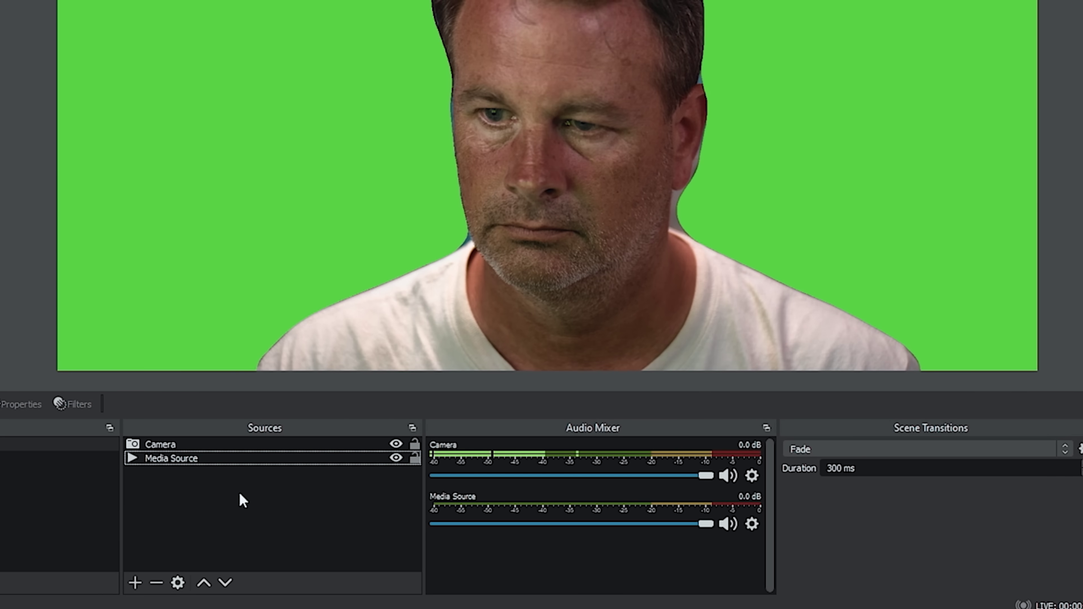
left_click(199, 446)
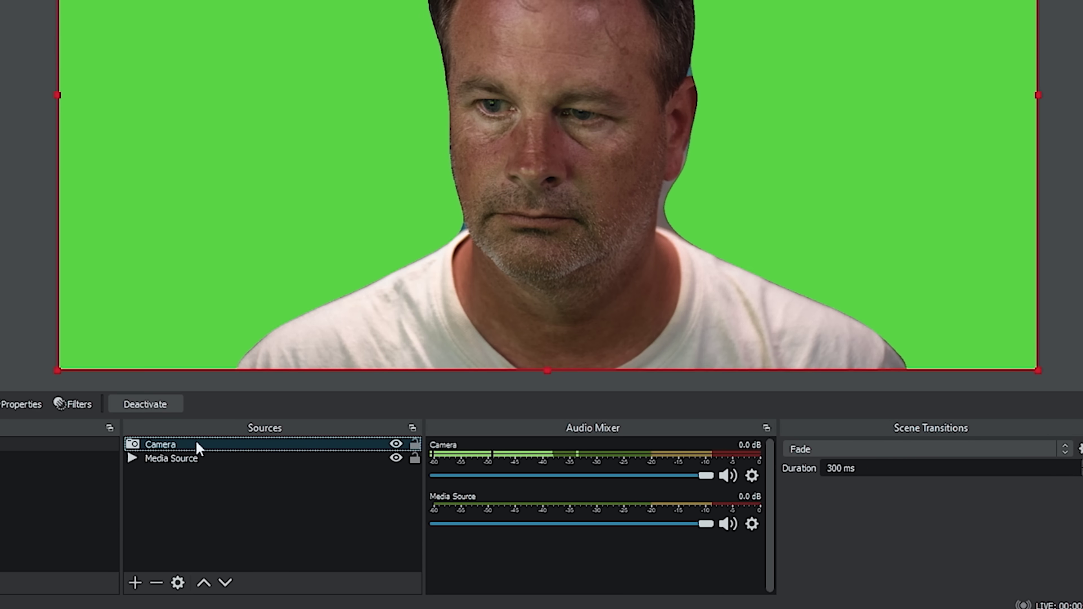
Step: Add a Chroma Key effect filter with its default name to the Camera, then close Filters
right_click(195, 450)
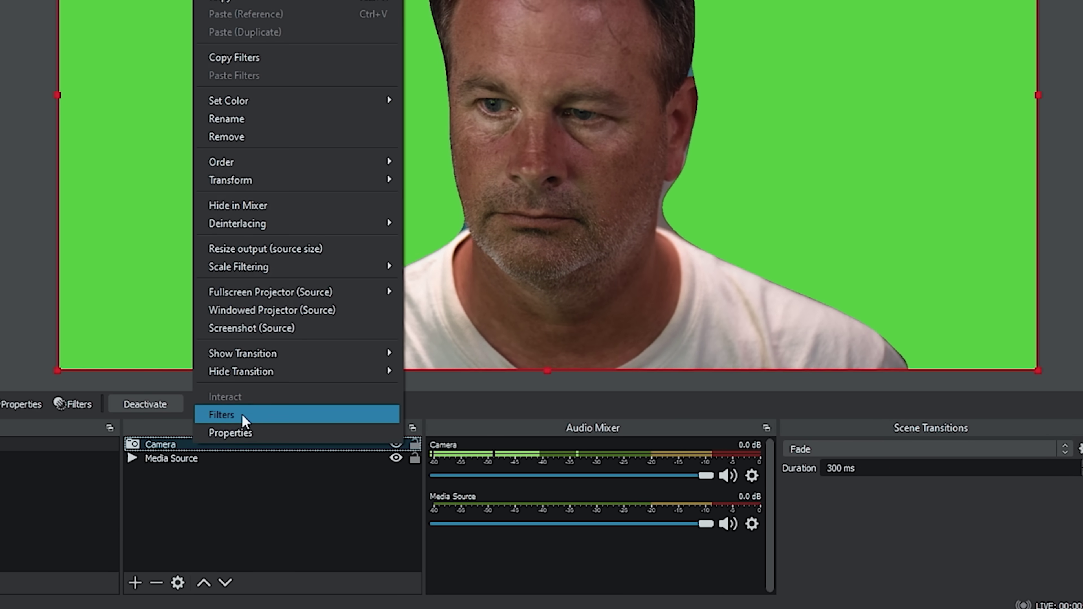
left_click(243, 415)
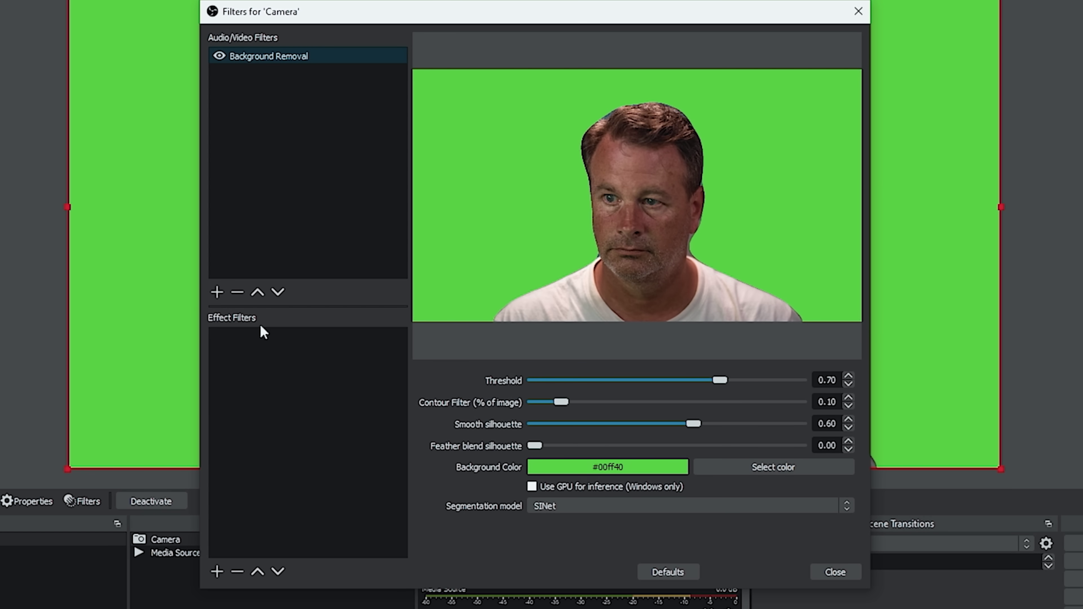
left_click(216, 572)
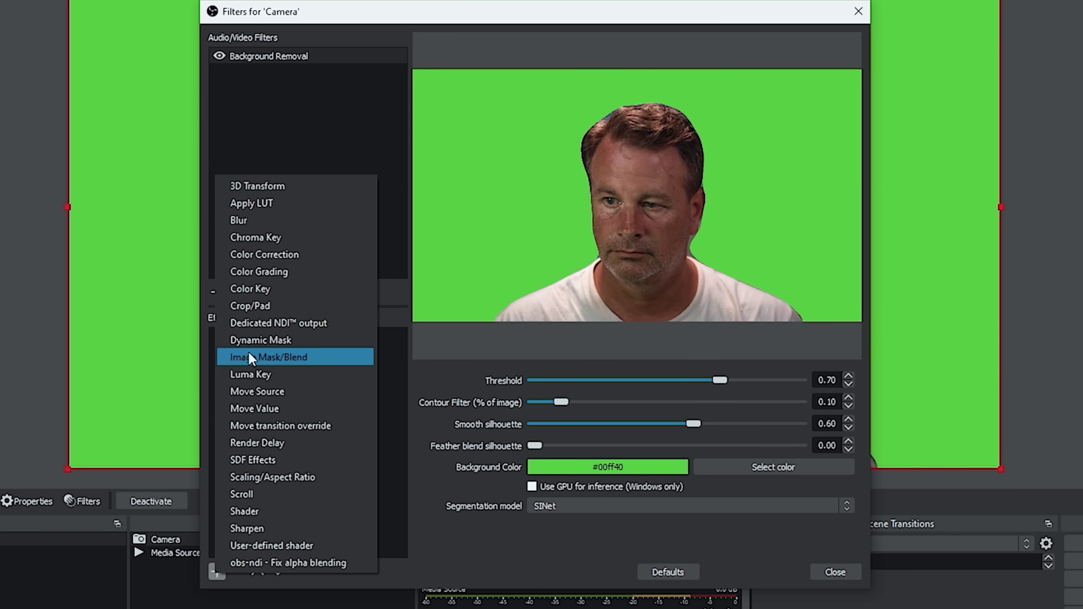
left_click(269, 237)
key("Return")
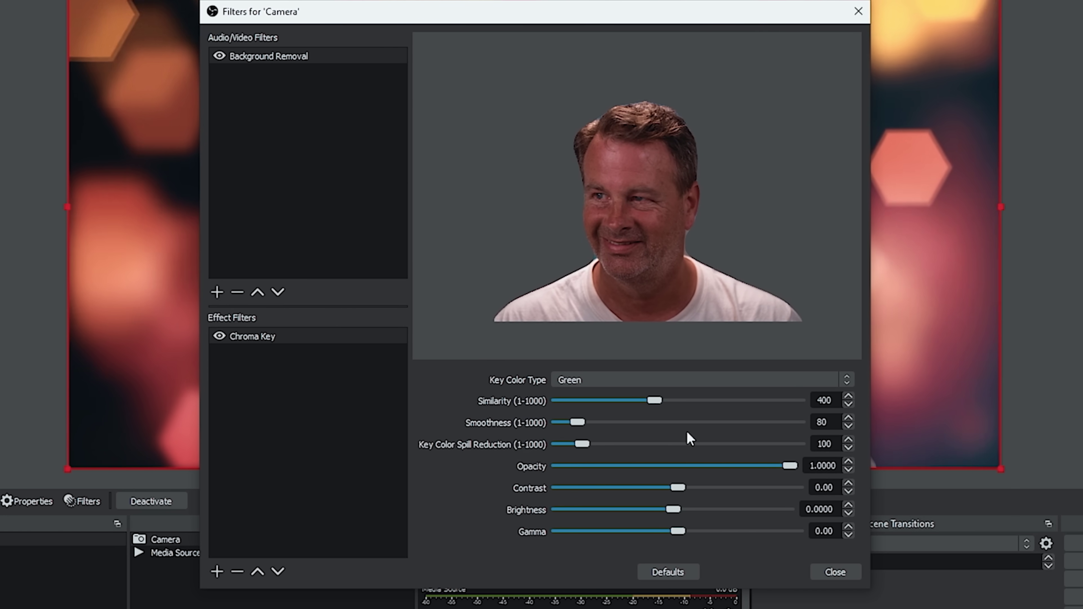
left_click(835, 572)
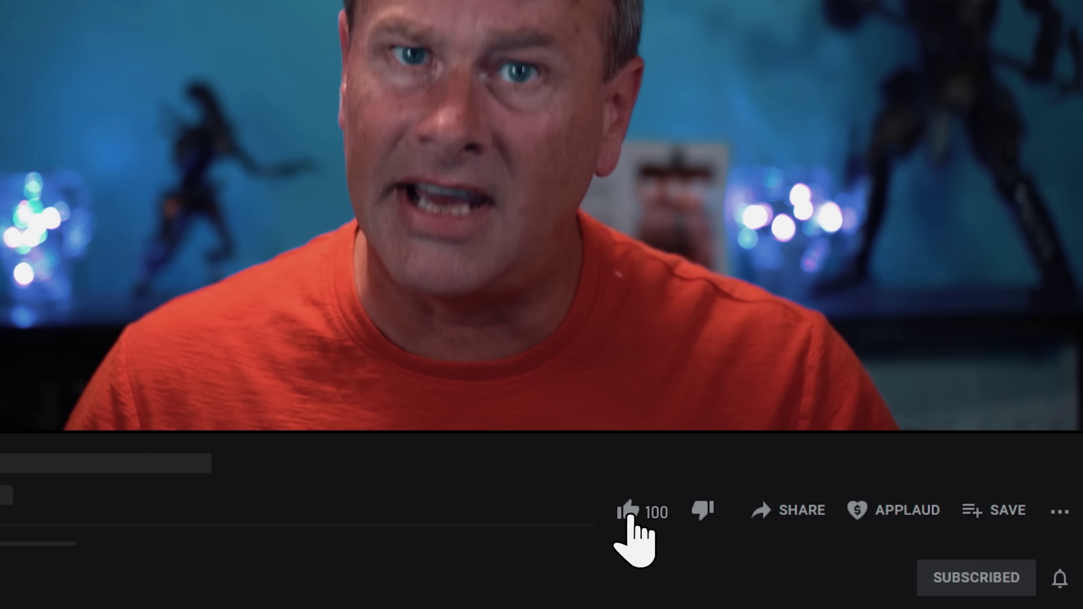
Step: Give the tutorial video a thumbs-up like
left_click(542, 533)
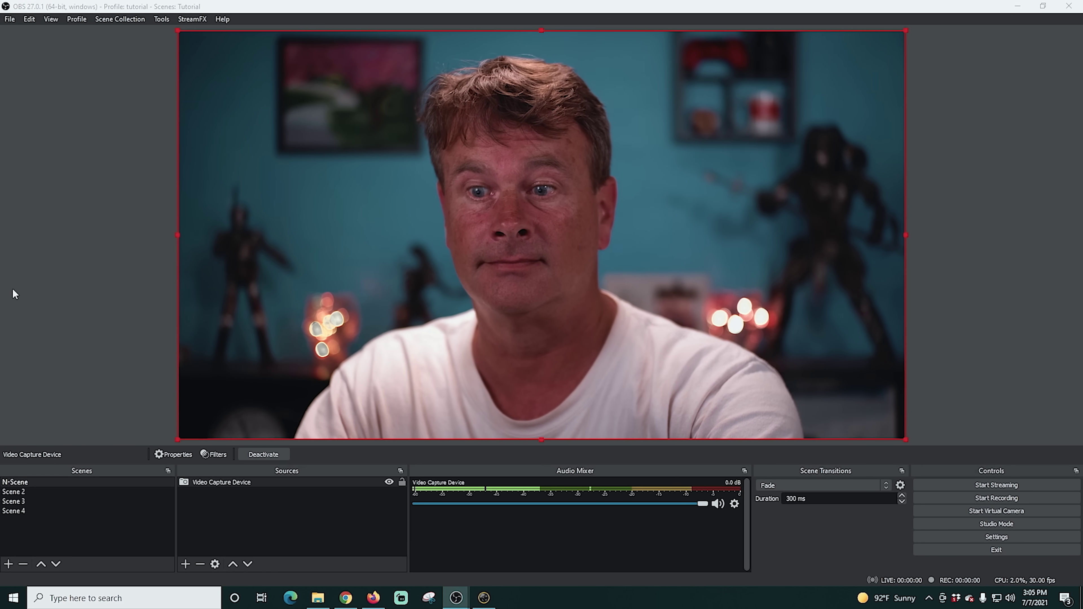
left_click(22, 493)
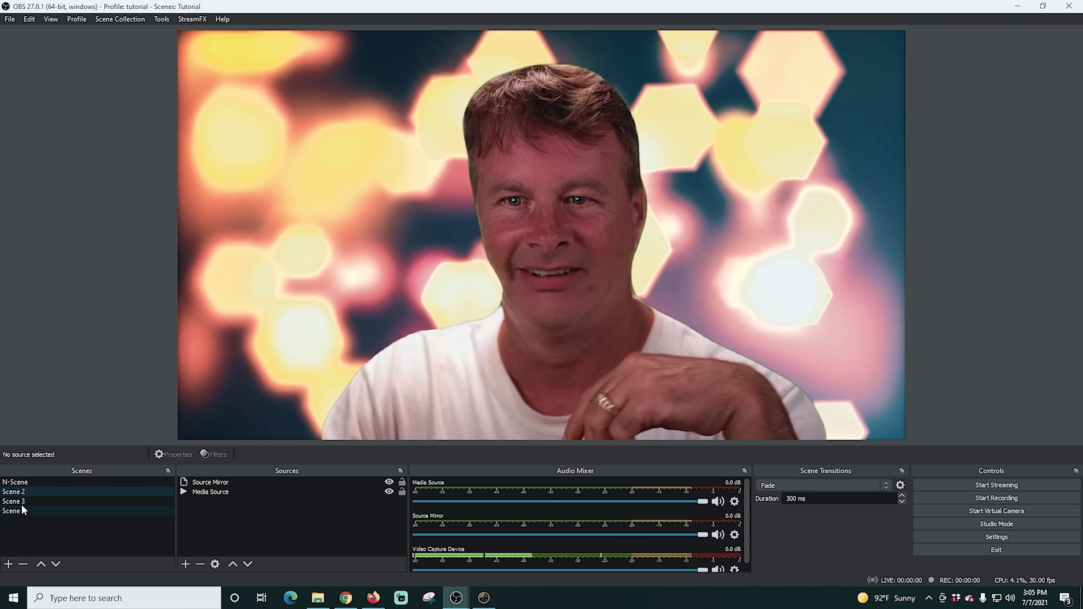
left_click(21, 503)
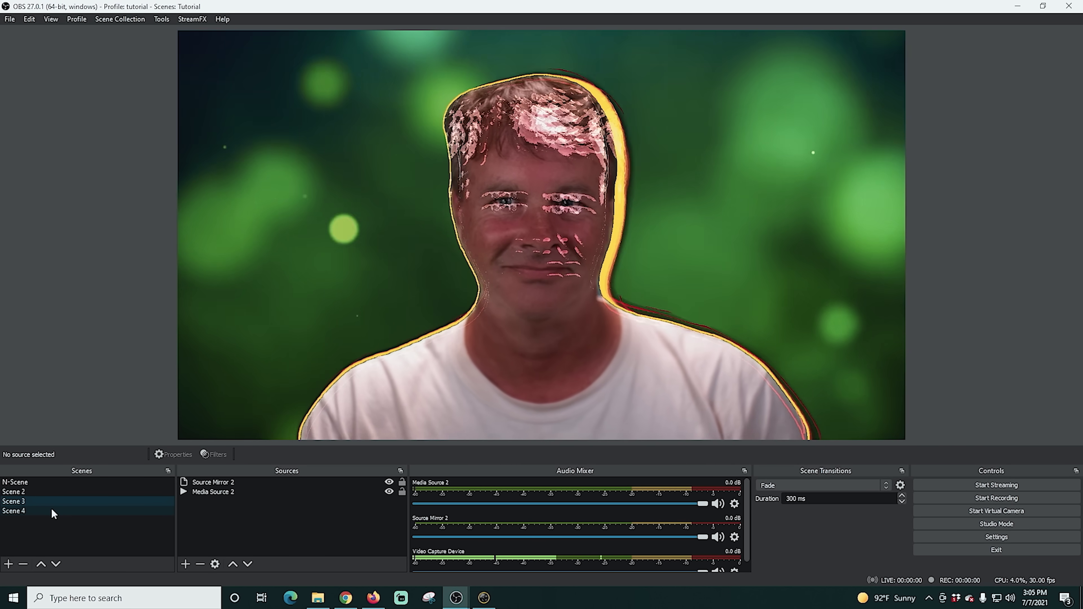
left_click(50, 511)
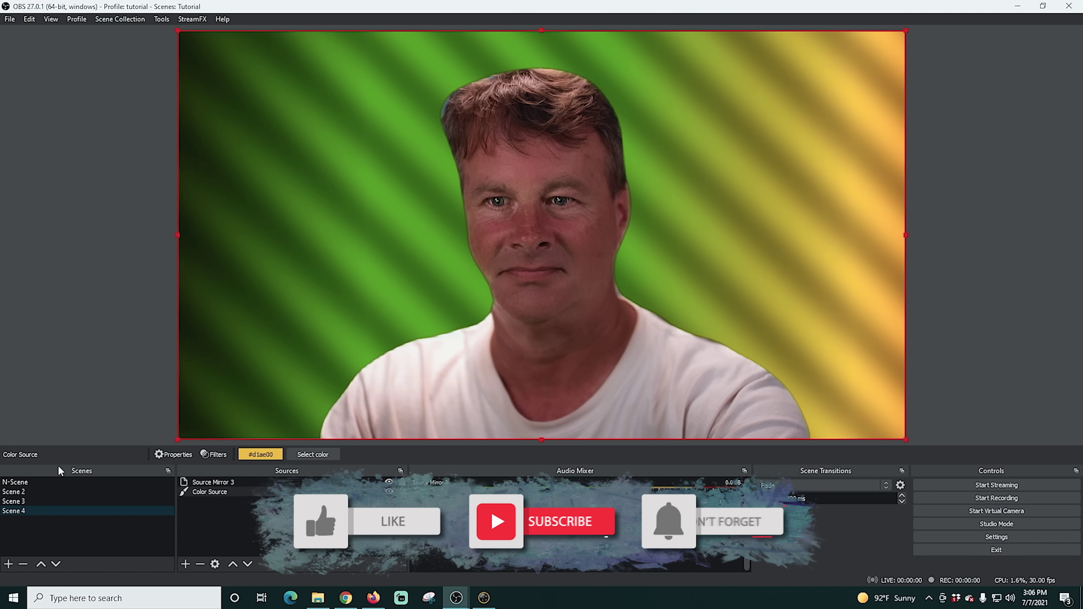
left_click(55, 481)
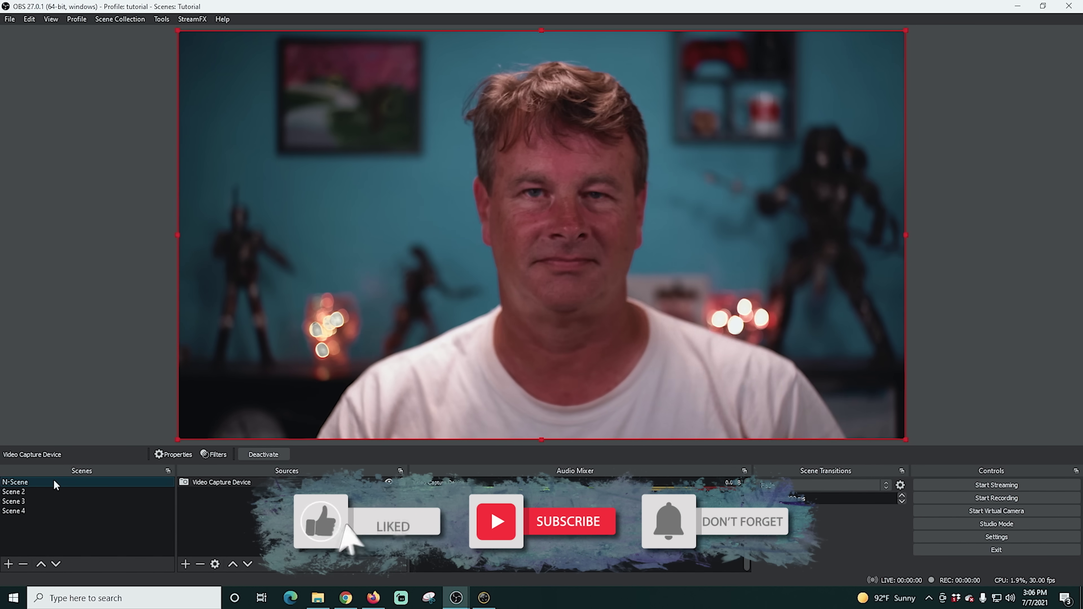